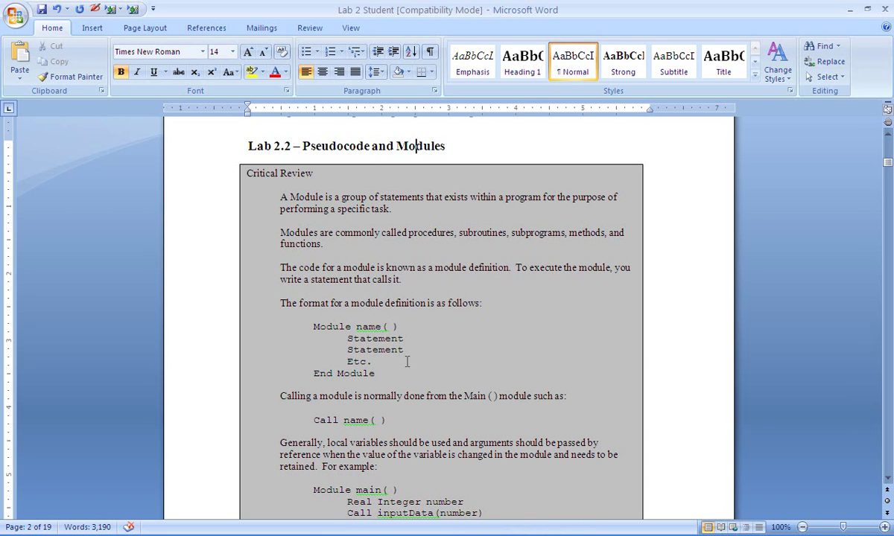
Step: Enter "Declare Real countyTax" as the second variable in the Step 1 variable table of Lab 2.2
{"action": "scroll", "coordinate": [407, 362], "scroll_direction": "down", "scroll_amount": 15}
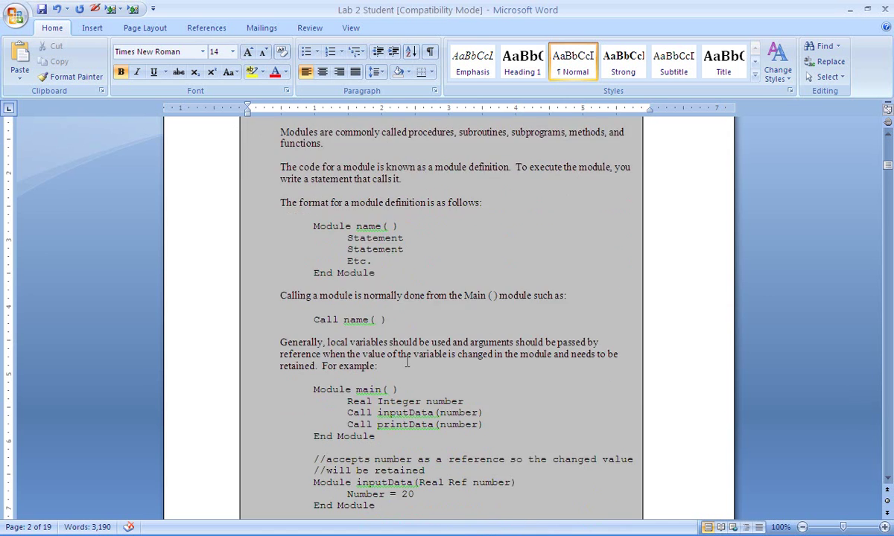
{"action": "scroll", "coordinate": [407, 361], "scroll_direction": "down", "scroll_amount": 6}
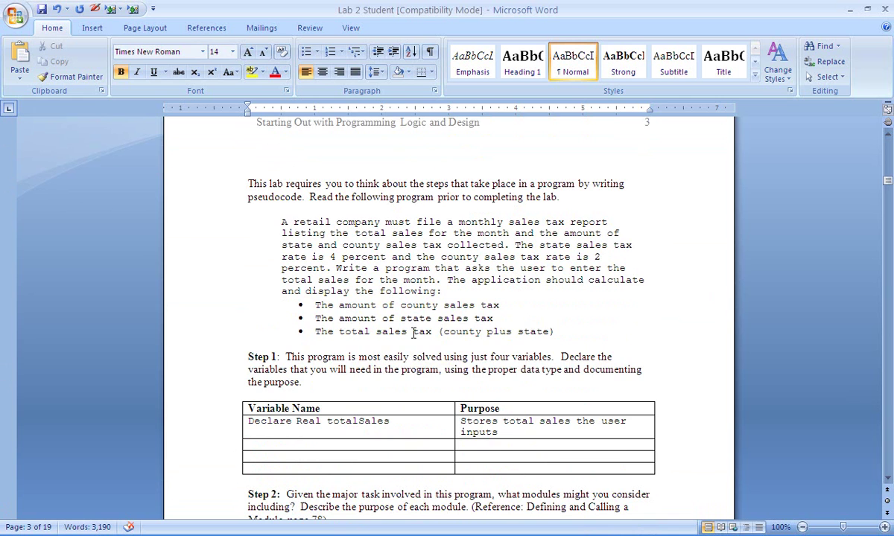
{"action": "scroll", "coordinate": [413, 333], "scroll_direction": "down", "scroll_amount": 4}
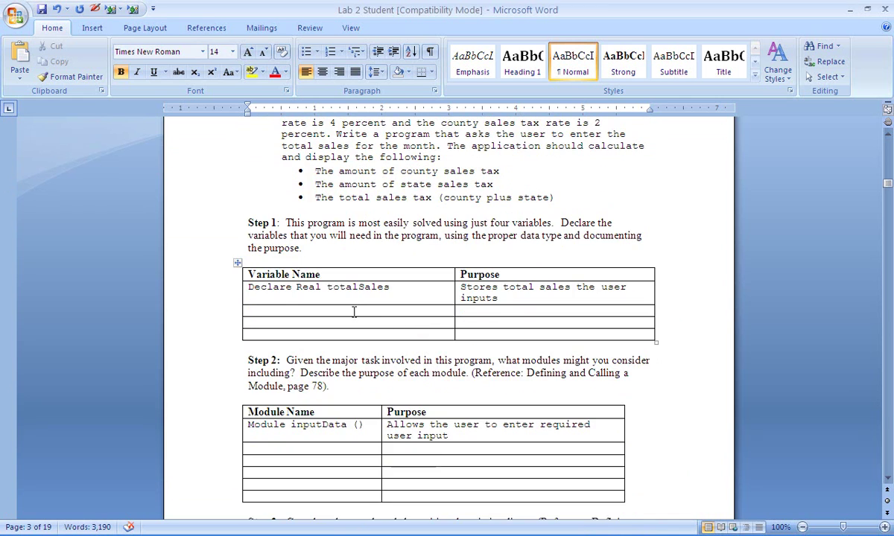
{"action": "left_click", "coordinate": [354, 311]}
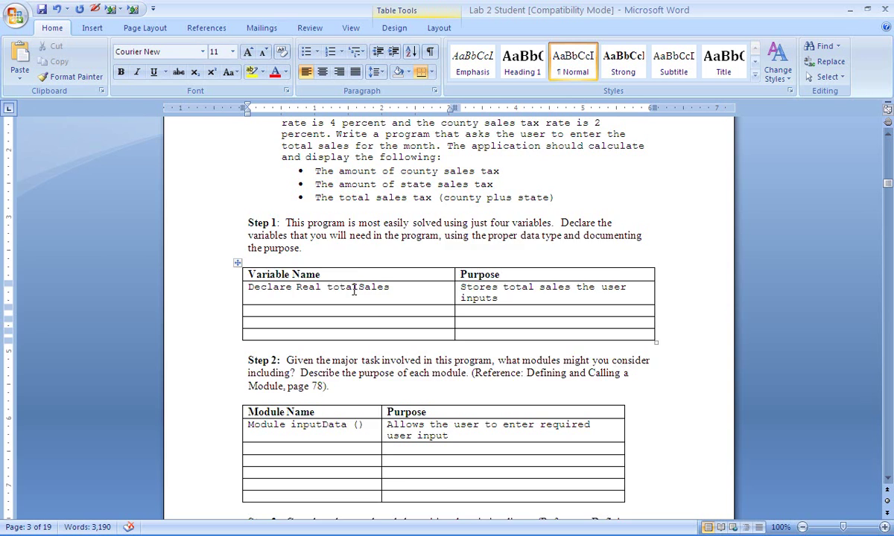
{"action": "scroll", "coordinate": [354, 291], "scroll_direction": "up", "scroll_amount": 1}
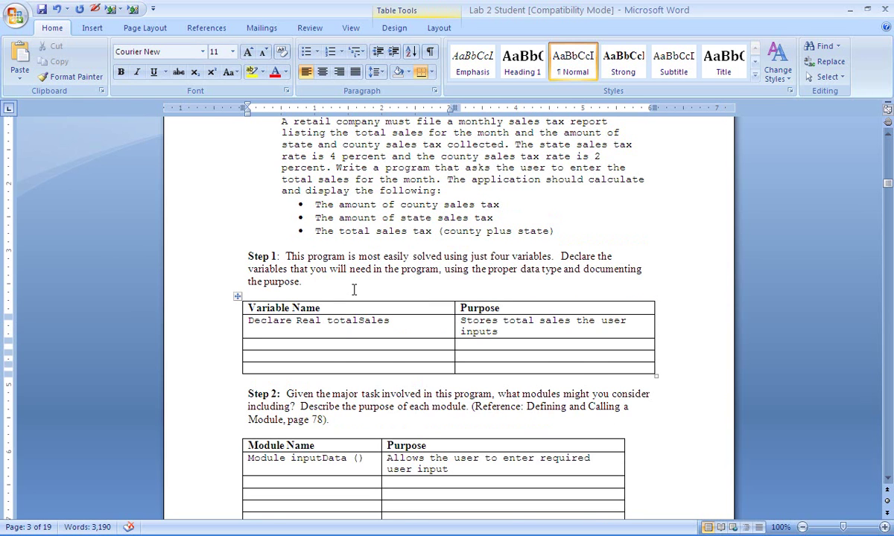
{"action": "scroll", "coordinate": [354, 290], "scroll_direction": "down", "scroll_amount": 1}
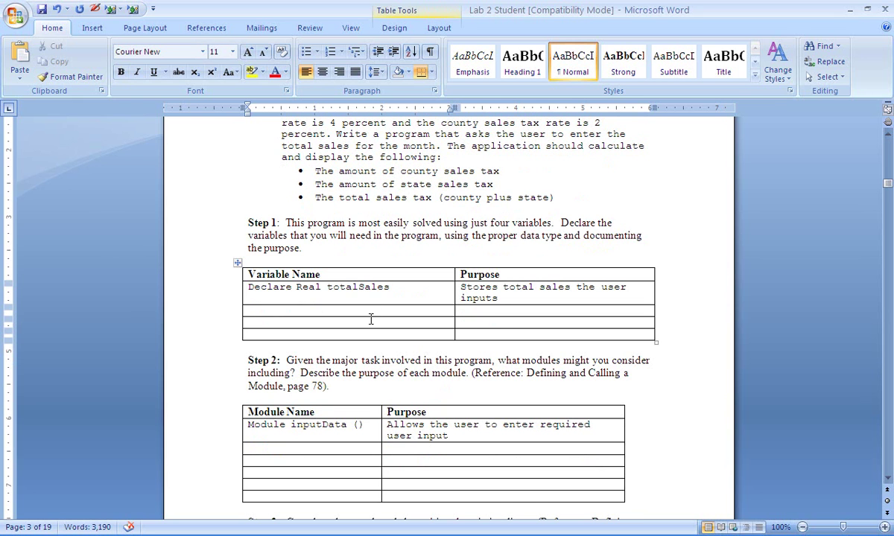
{"action": "type", "text": "Decl"}
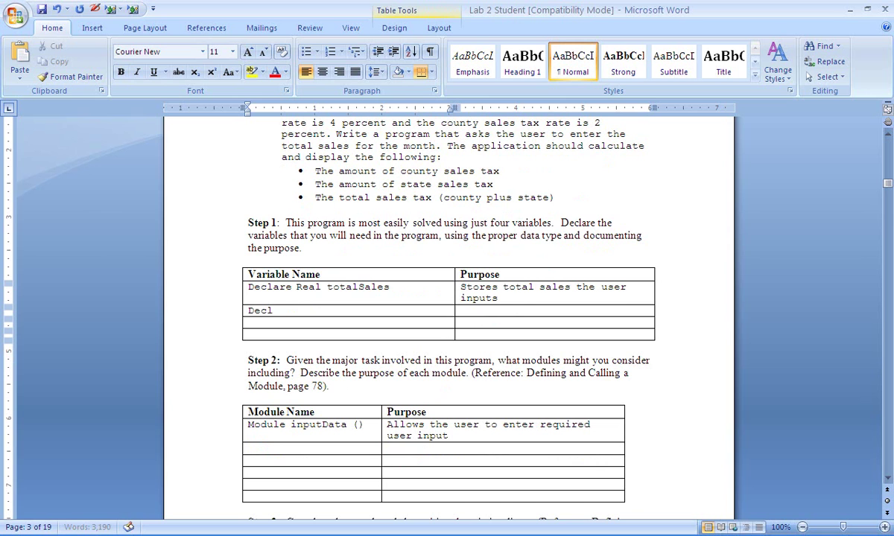
{"action": "type", "text": "are Real"}
{"action": "type", "text": "countyTax"}
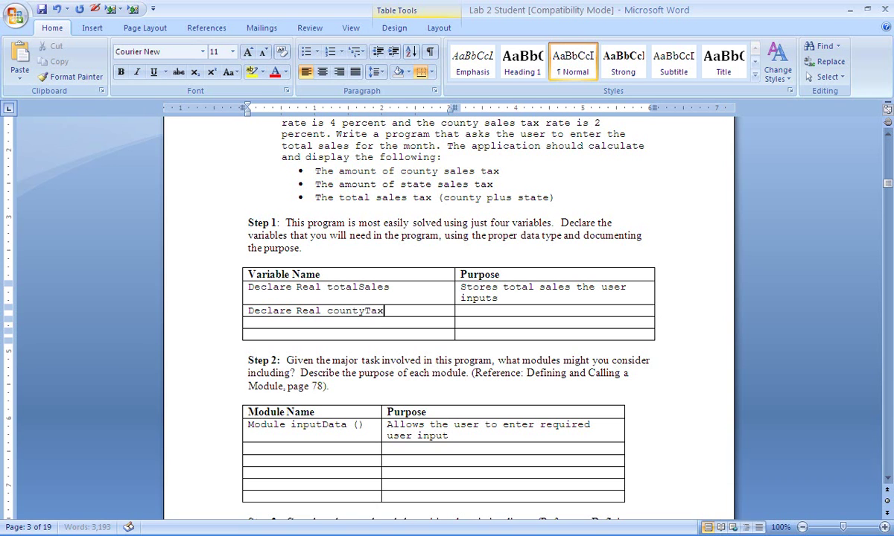
Step: Add "Declare Real stateTax" and "Declare Real totalTax" in the two remaining variable name rows of the Step 1 table
{"action": "key", "text": "Tab"}
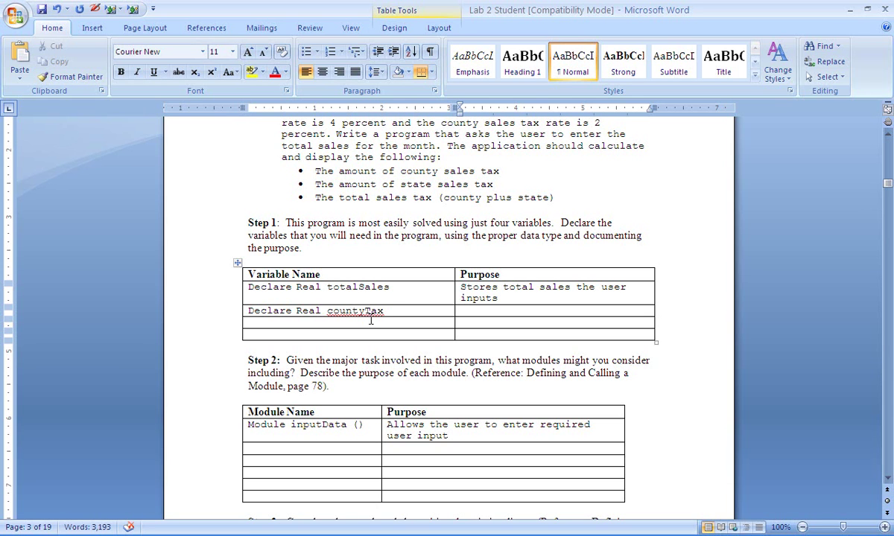
{"action": "key", "text": "Tab"}
{"action": "type", "text": "Declar"}
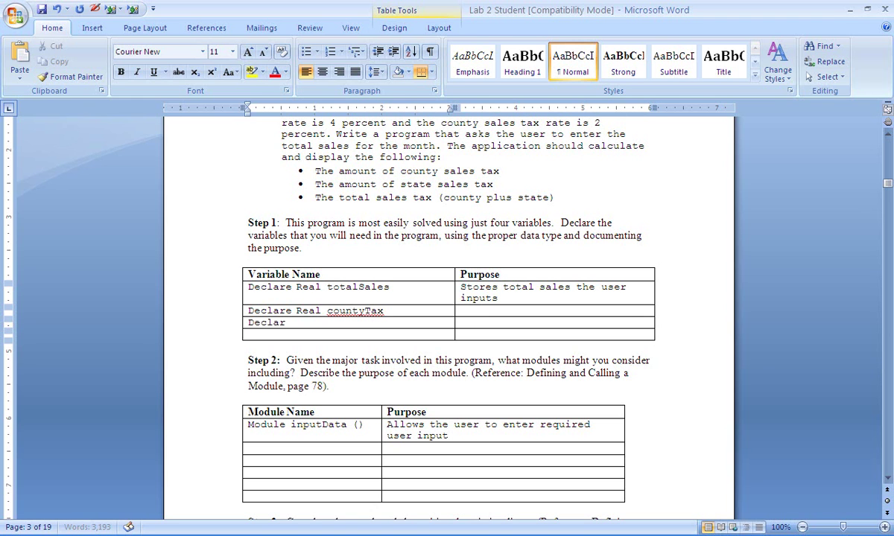
{"action": "type", "text": "e Real stateTax"}
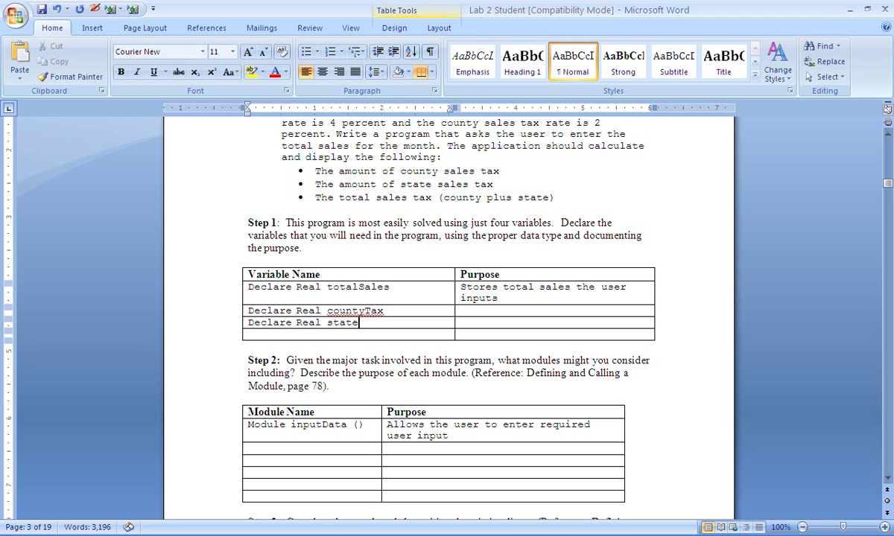
{"action": "left_click", "coordinate": [249, 335]}
{"action": "type", "text": "Declare"}
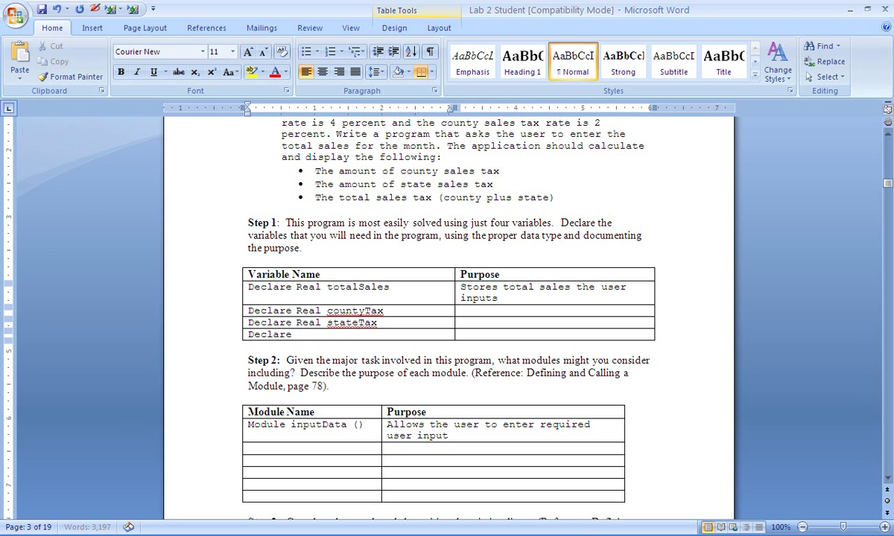
{"action": "type", "text": " Real totalTax"}
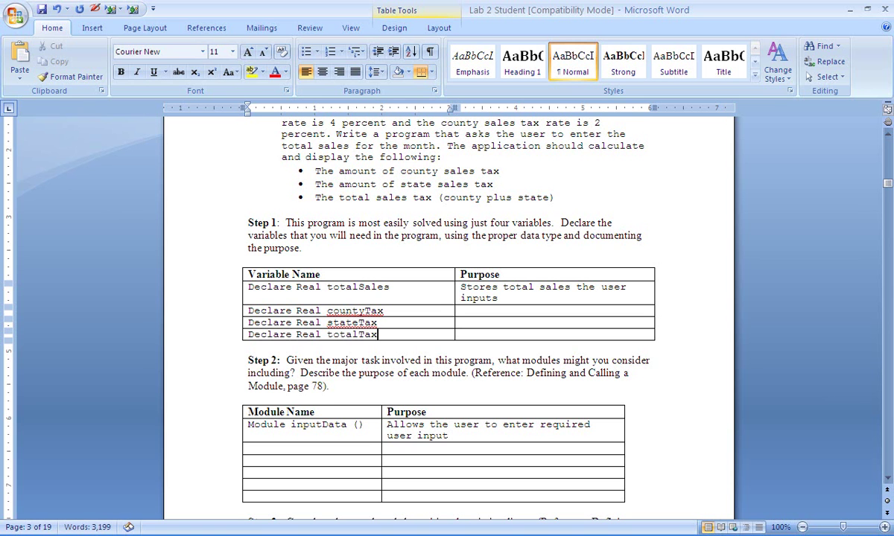
Step: Review the Step 2 module table and the Step 3 pseudocode to identify the modules the sales tax program needs
{"action": "scroll", "coordinate": [354, 313], "scroll_direction": "down", "scroll_amount": 3}
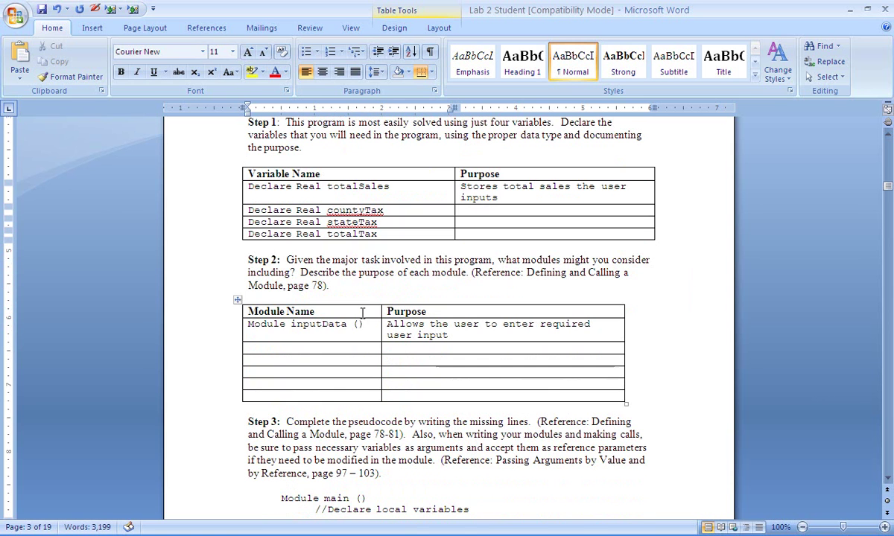
{"action": "left_click", "coordinate": [353, 345]}
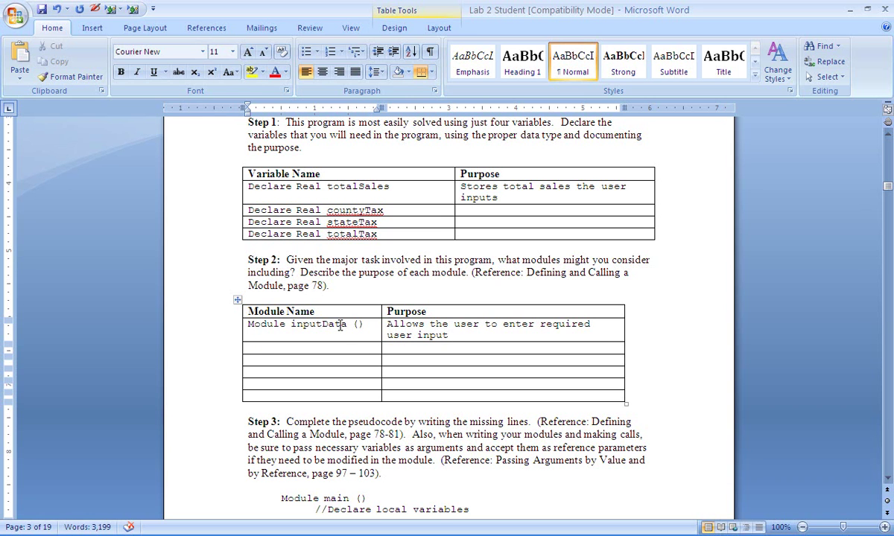
{"action": "scroll", "coordinate": [340, 325], "scroll_direction": "down", "scroll_amount": 5}
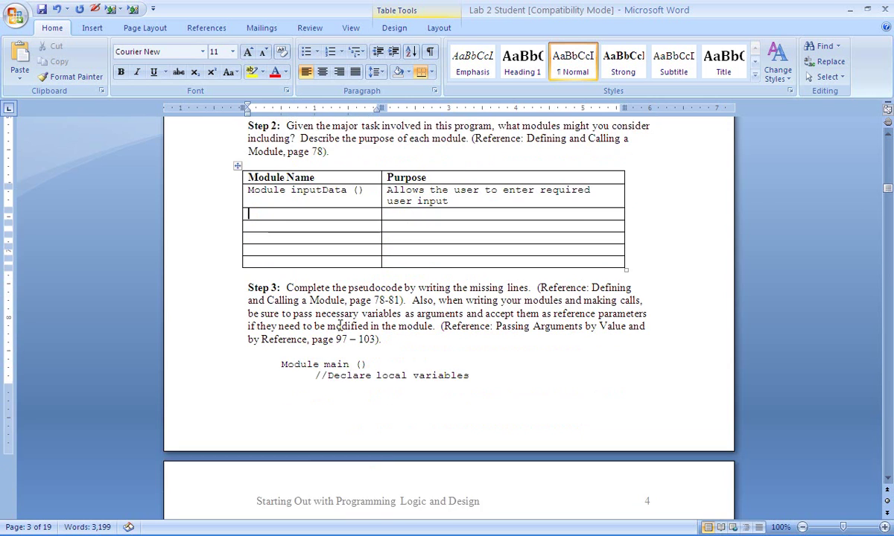
{"action": "scroll", "coordinate": [340, 325], "scroll_direction": "down", "scroll_amount": 1}
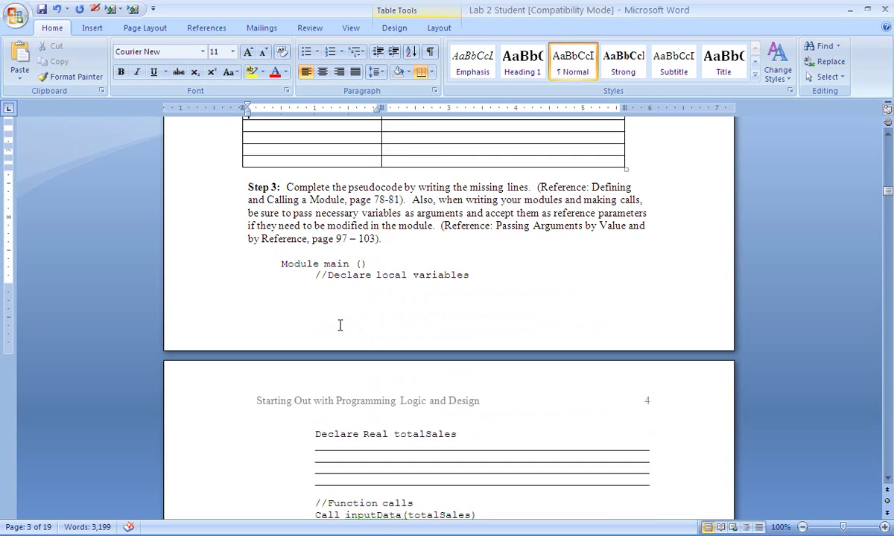
{"action": "scroll", "coordinate": [340, 326], "scroll_direction": "down", "scroll_amount": 5}
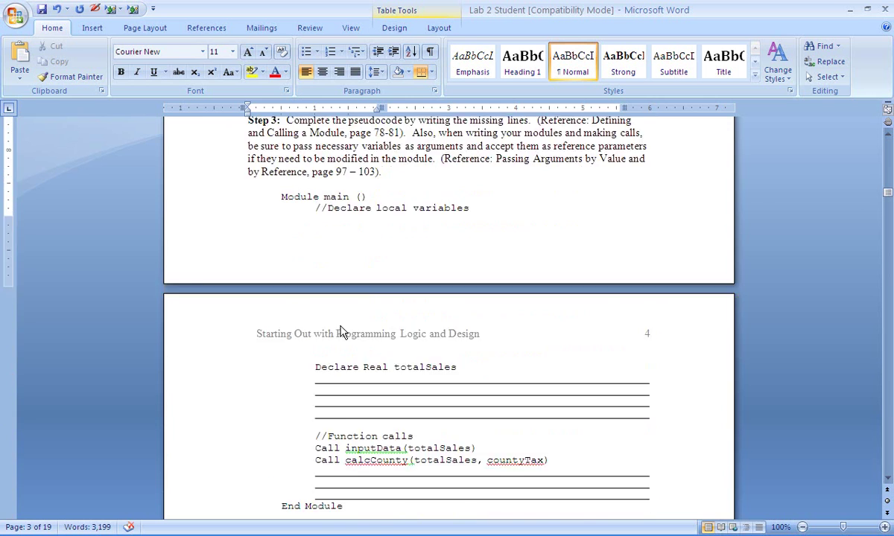
{"action": "scroll", "coordinate": [340, 325], "scroll_direction": "down", "scroll_amount": 6}
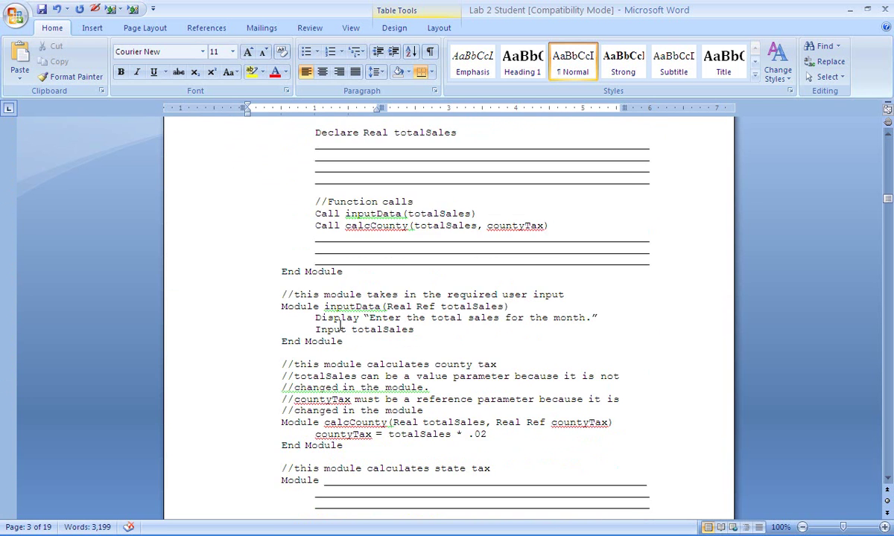
{"action": "scroll", "coordinate": [340, 325], "scroll_direction": "down", "scroll_amount": 4}
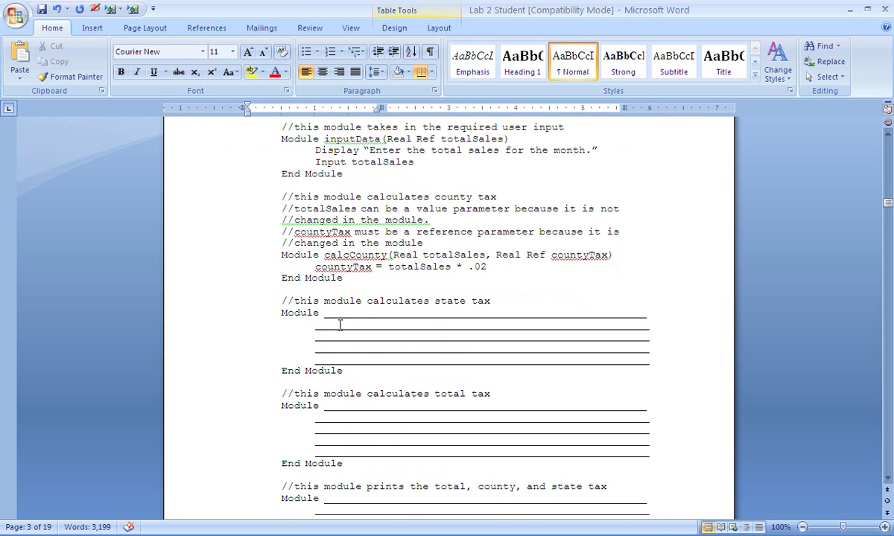
{"action": "scroll", "coordinate": [394, 385], "scroll_direction": "down", "scroll_amount": 1}
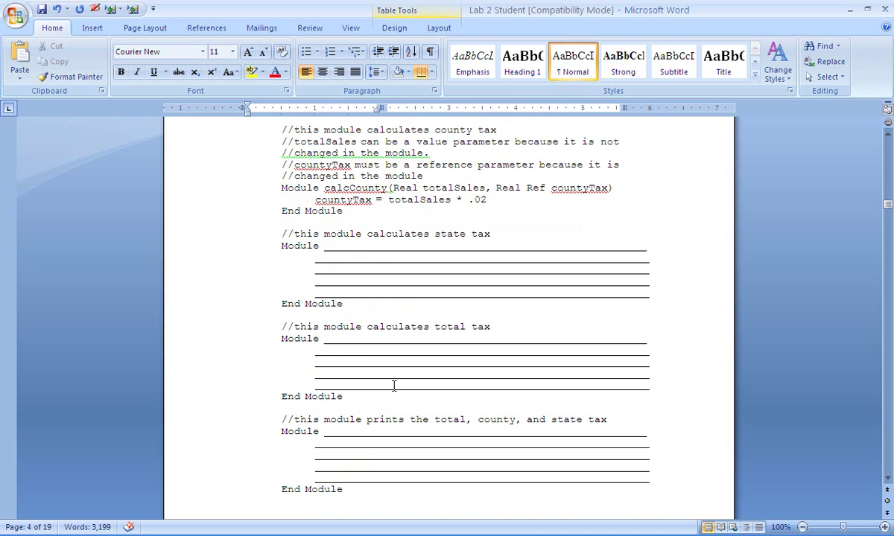
{"action": "scroll", "coordinate": [394, 385], "scroll_direction": "up", "scroll_amount": 9}
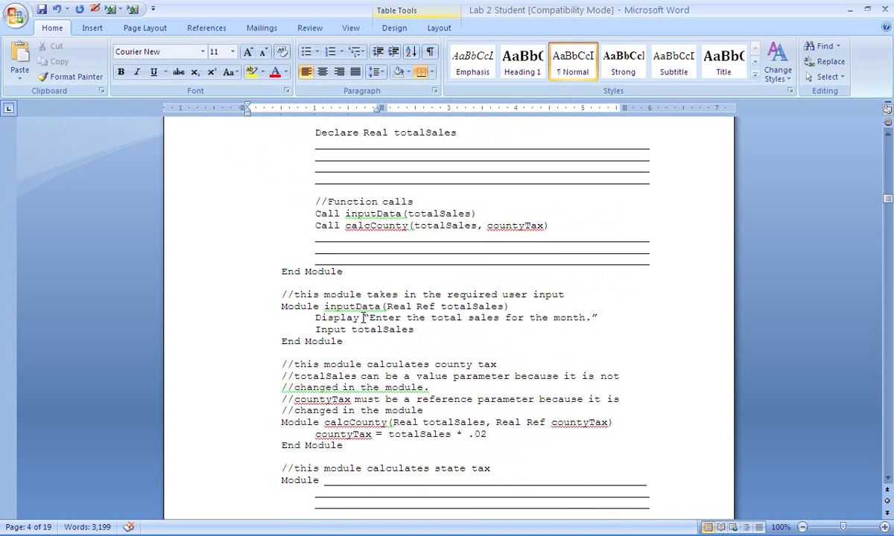
{"action": "scroll", "coordinate": [339, 285], "scroll_direction": "up", "scroll_amount": 4}
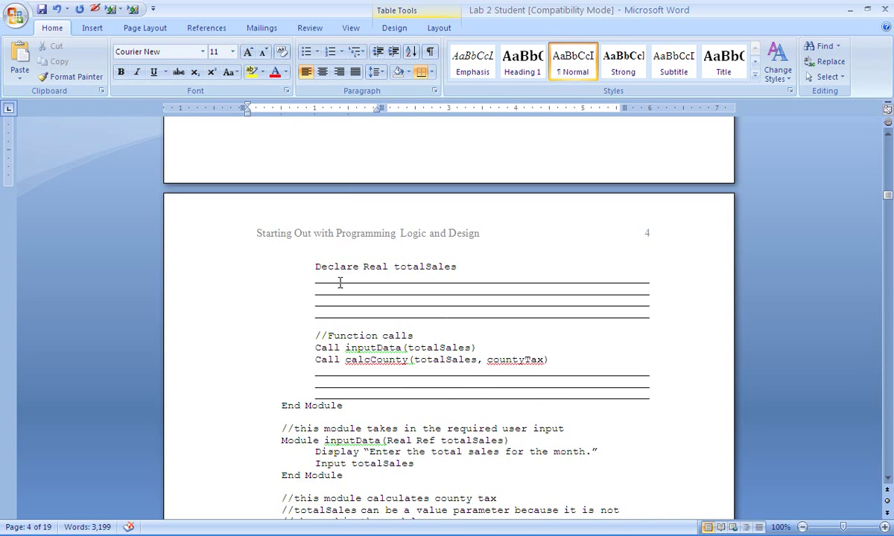
{"action": "left_click", "coordinate": [272, 195]}
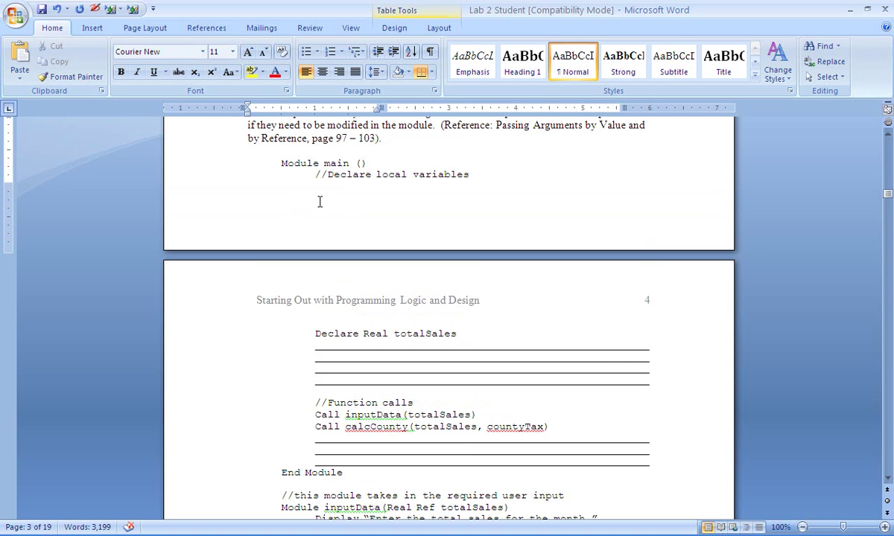
{"action": "scroll", "coordinate": [339, 368], "scroll_direction": "up", "scroll_amount": 5}
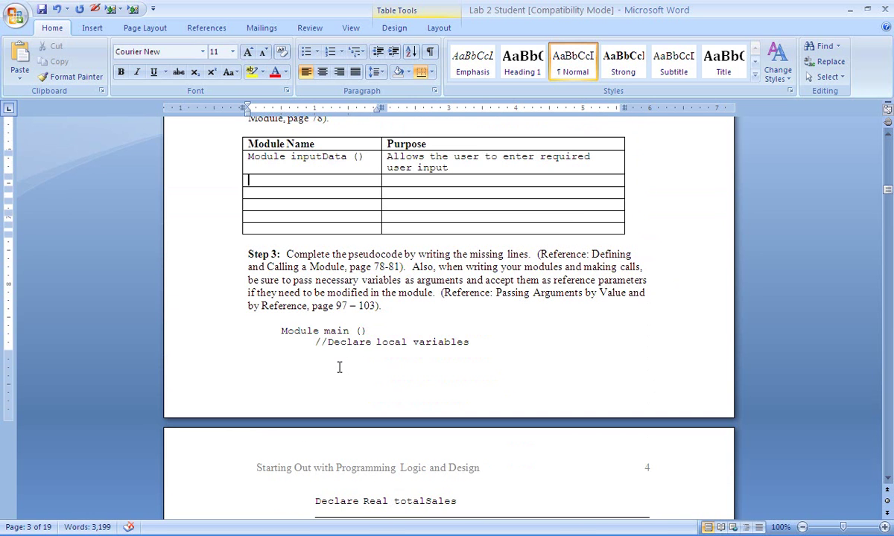
Step: Add "Module calcCounty()" below inputData in the Step 2 table, with the purpose "Calcs county tax variable"
{"action": "left_click", "coordinate": [289, 181]}
{"action": "type", "text": "Module"}
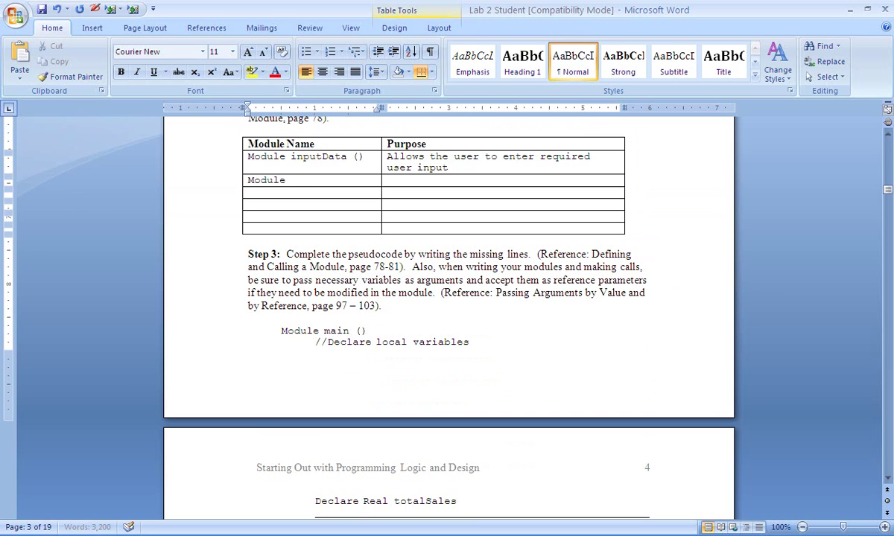
{"action": "type", "text": " calcCounty()"}
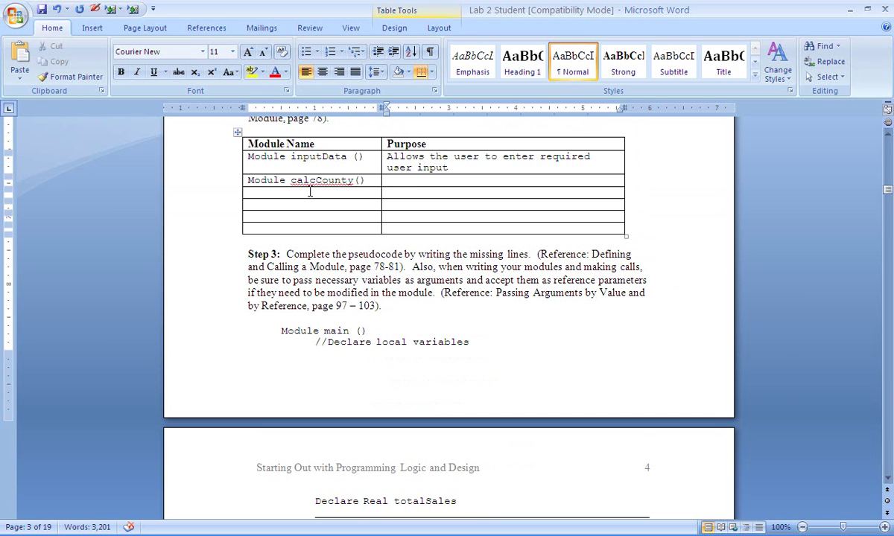
{"action": "key", "text": "Tab"}
{"action": "type", "text": "calcs county ta"}
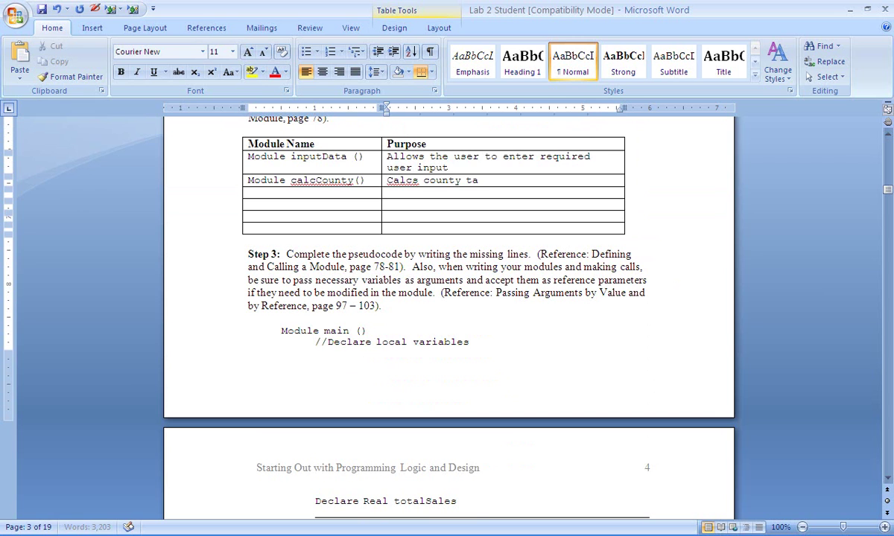
{"action": "type", "text": "x variable"}
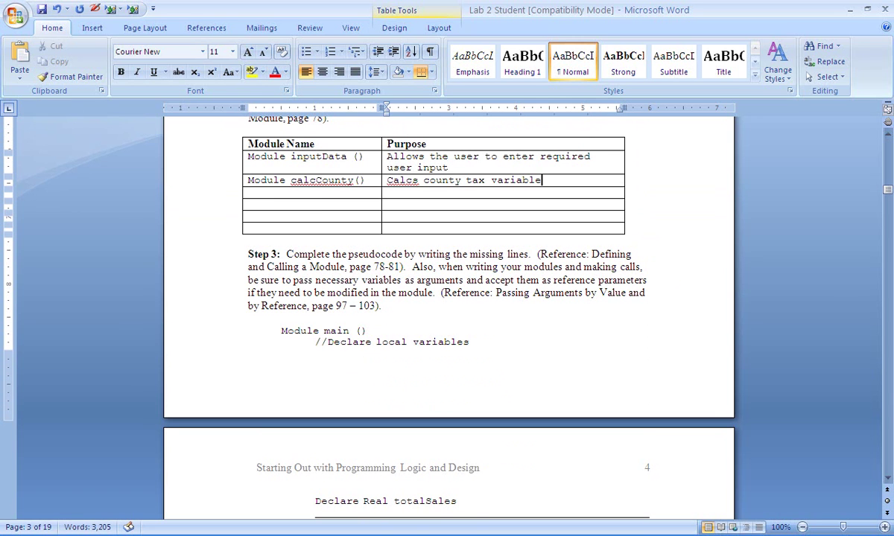
Step: Add "Module calcState()" and "Module calcTotal()" in the next two module name rows, leaving their purposes blank
{"action": "left_click", "coordinate": [310, 195]}
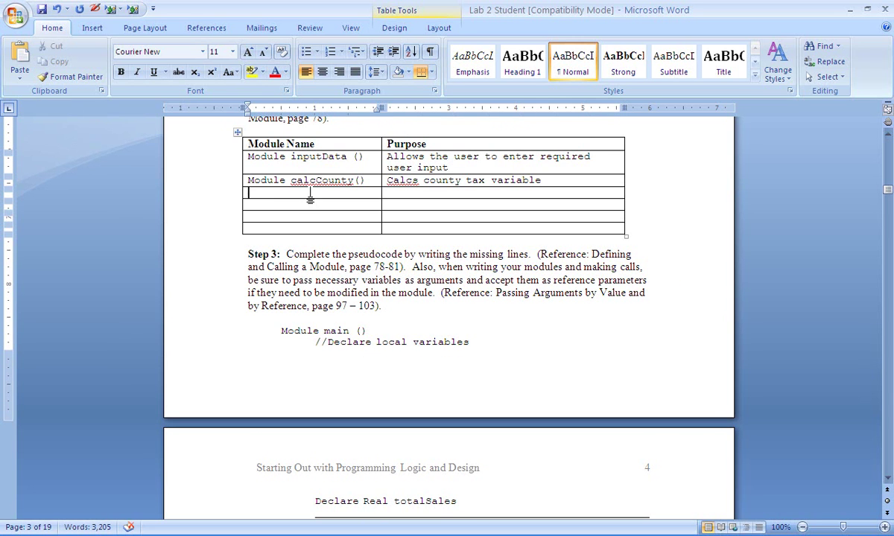
{"action": "type", "text": "Module "}
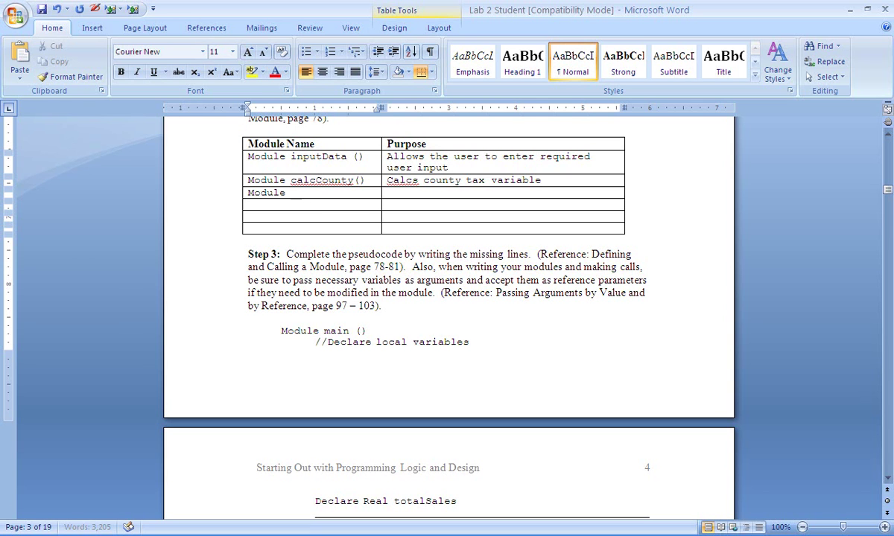
{"action": "type", "text": "calcState()"}
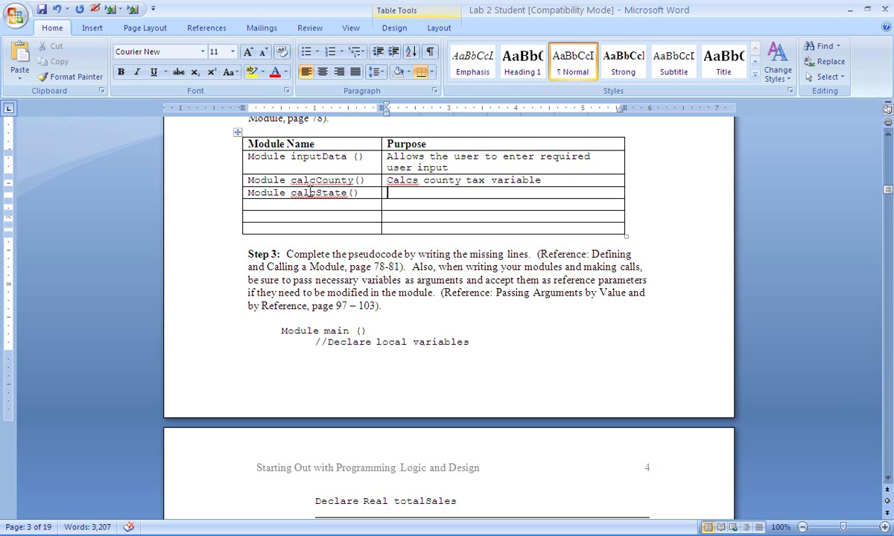
{"action": "key", "text": "Tab"}
{"action": "type", "text": "Mod"}
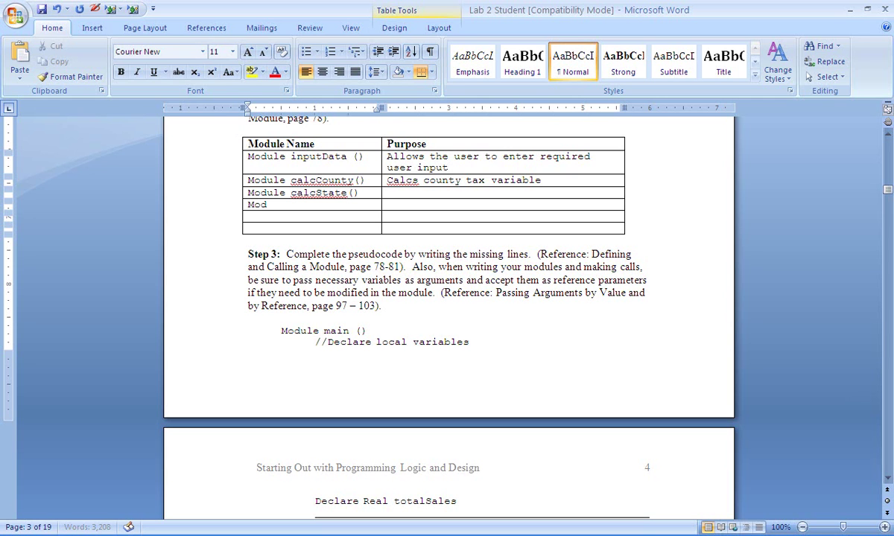
{"action": "type", "text": "ule calcTotal()"}
{"action": "key", "text": "Tab"}
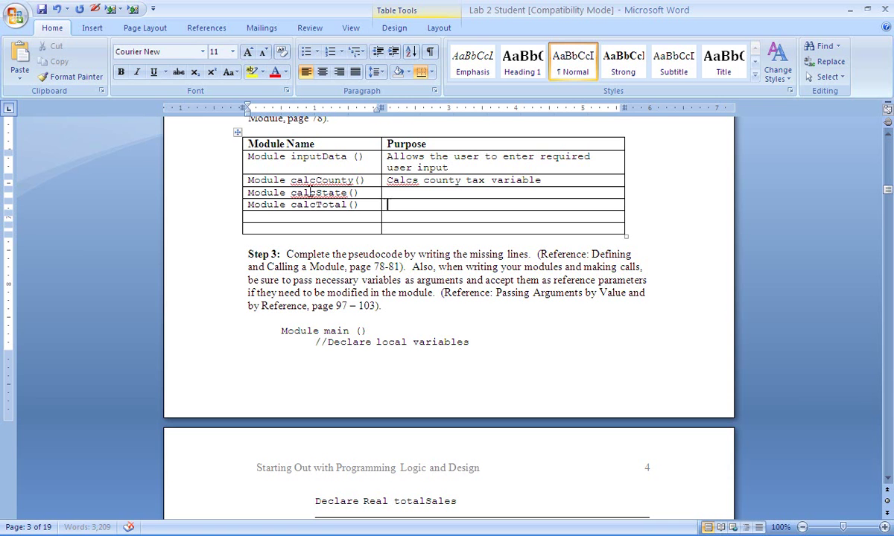
{"action": "key", "text": "Tab"}
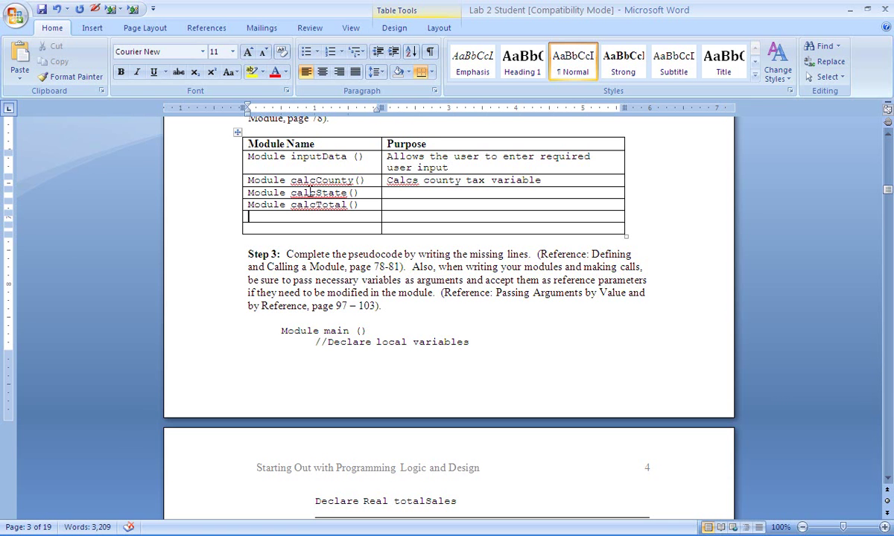
Step: Add "Module printTax()" in the next empty module name row of the Step 2 table
{"action": "scroll", "coordinate": [403, 336], "scroll_direction": "down", "scroll_amount": 15}
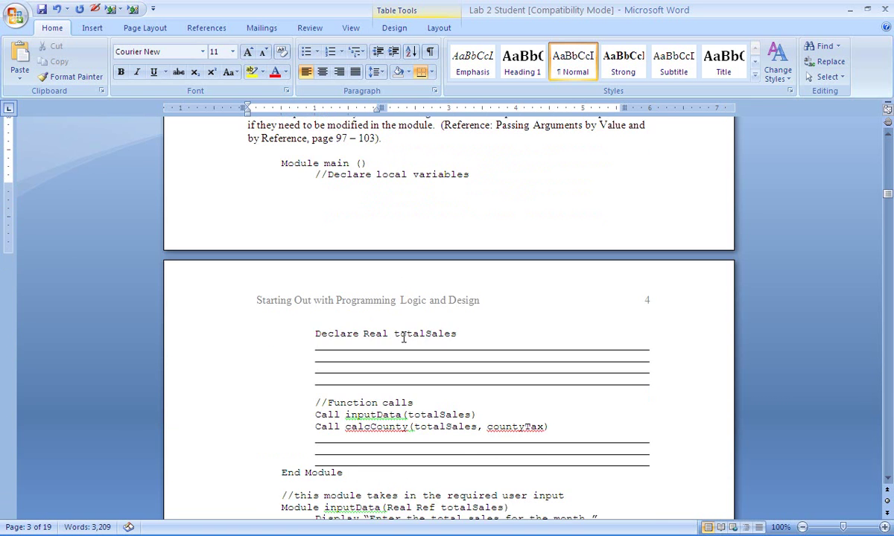
{"action": "scroll", "coordinate": [403, 341], "scroll_direction": "down", "scroll_amount": 4}
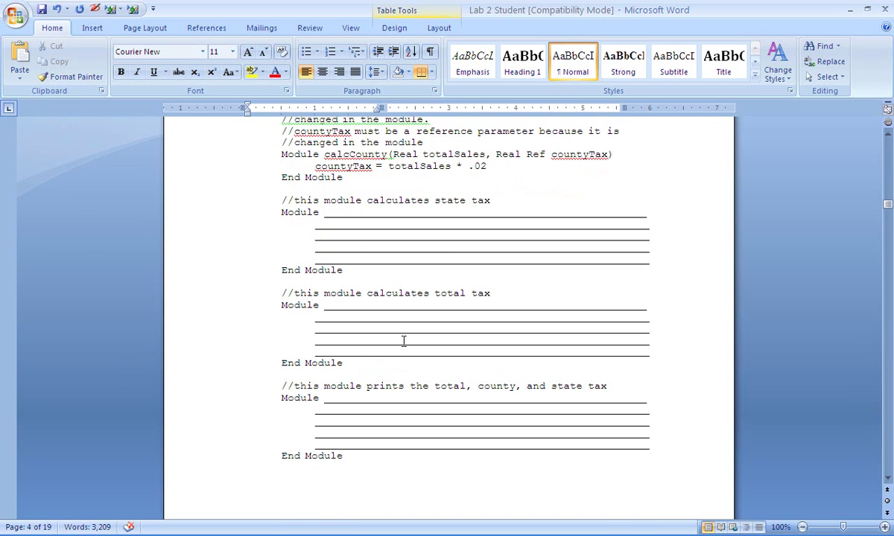
{"action": "scroll", "coordinate": [403, 341], "scroll_direction": "up", "scroll_amount": 13}
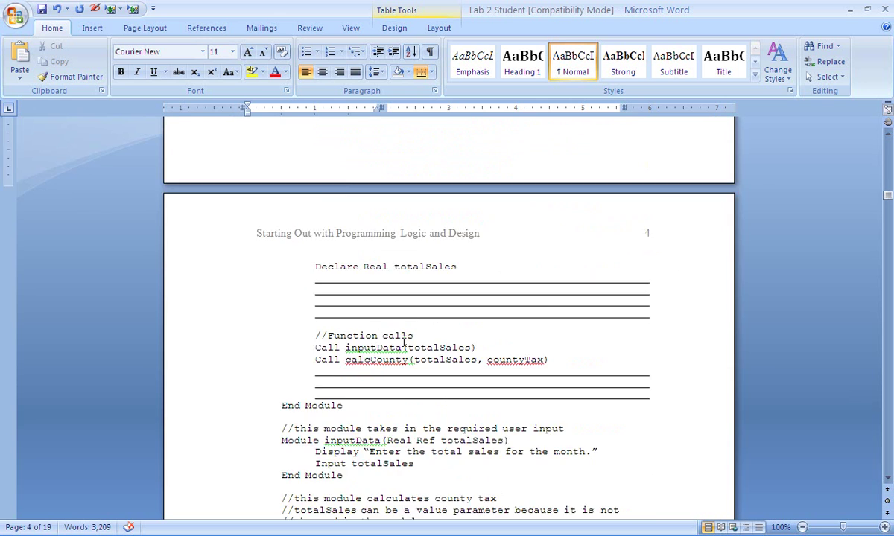
{"action": "scroll", "coordinate": [403, 341], "scroll_direction": "up", "scroll_amount": 5}
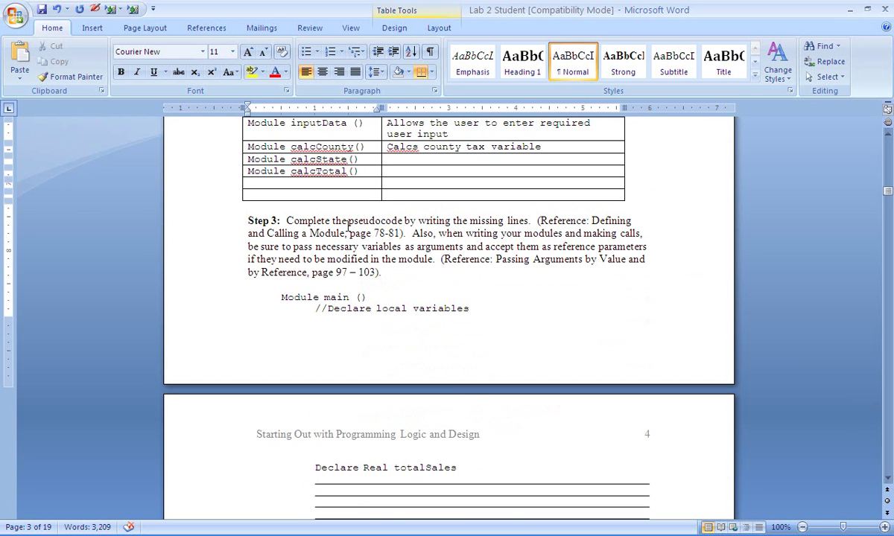
{"action": "type", "text": "Module printTax("}
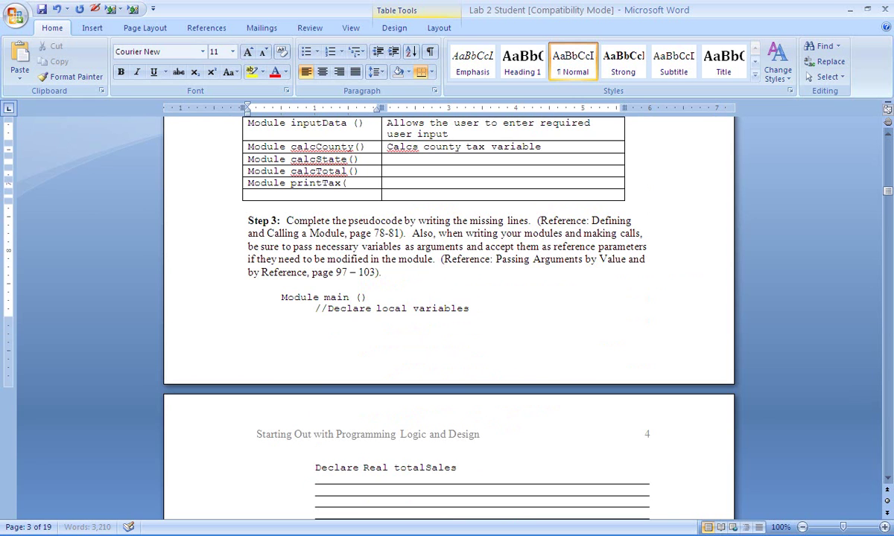
{"action": "type", "text": ")"}
{"action": "scroll", "coordinate": [304, 196], "scroll_direction": "up", "scroll_amount": 1}
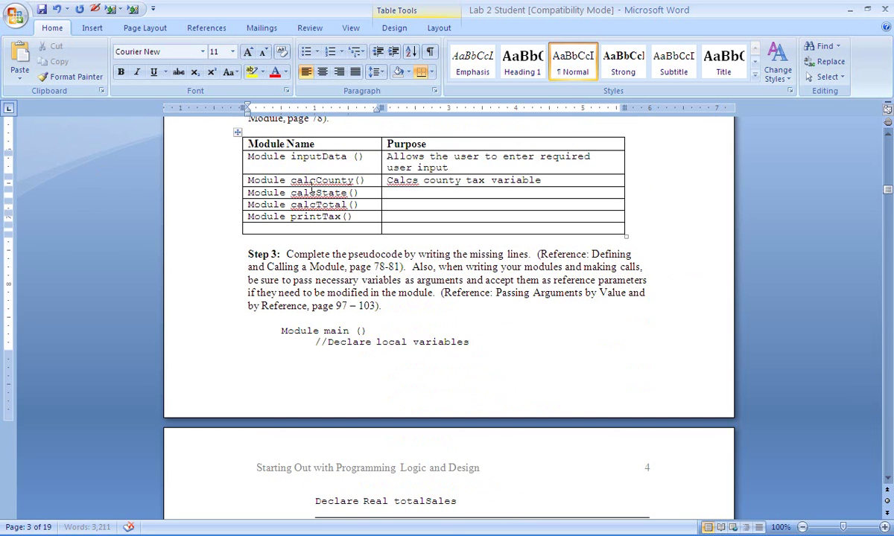
Step: Color the "Call inputData(totalSales)" line red under the function calls in the Step 3 pseudocode
{"action": "scroll", "coordinate": [336, 225], "scroll_direction": "down", "scroll_amount": 4}
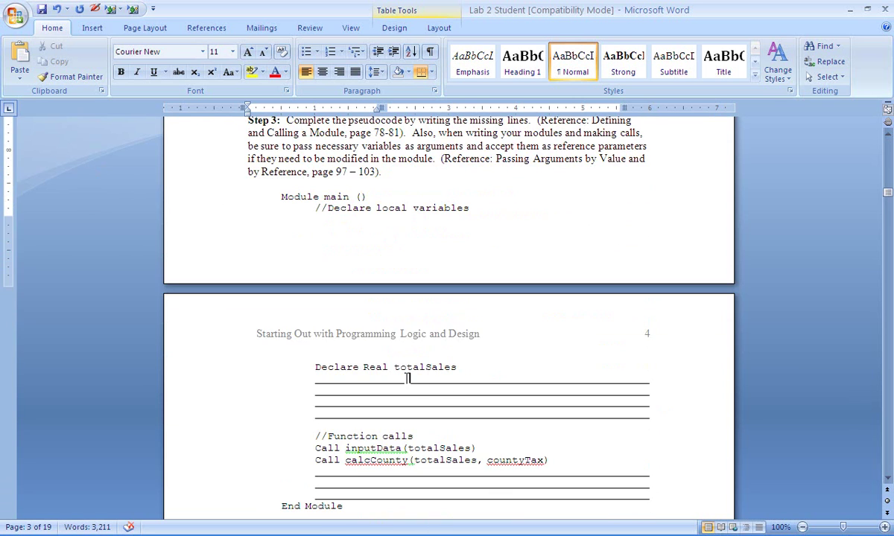
{"action": "left_click", "coordinate": [408, 379]}
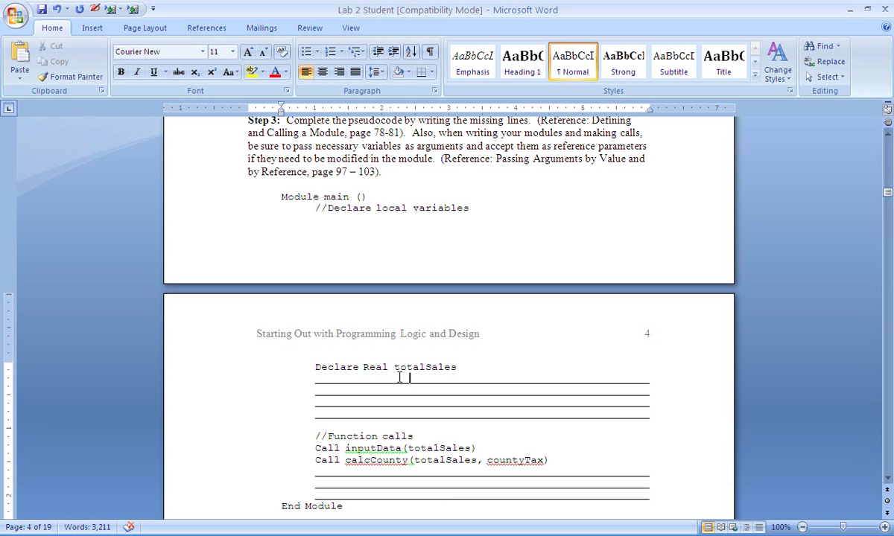
{"action": "scroll", "coordinate": [361, 391], "scroll_direction": "down", "scroll_amount": 2}
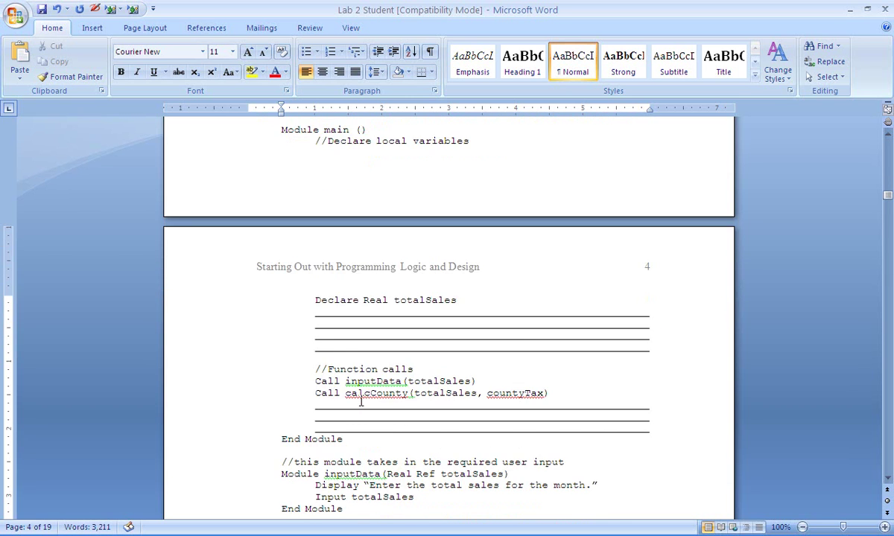
{"action": "scroll", "coordinate": [361, 401], "scroll_direction": "down", "scroll_amount": 1}
{"action": "triple_click", "coordinate": [356, 371]}
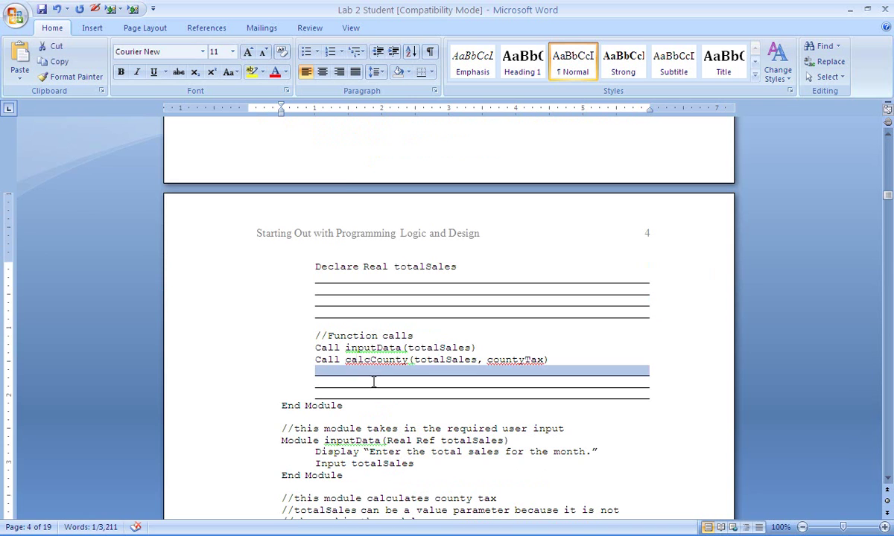
{"action": "left_click", "coordinate": [335, 344]}
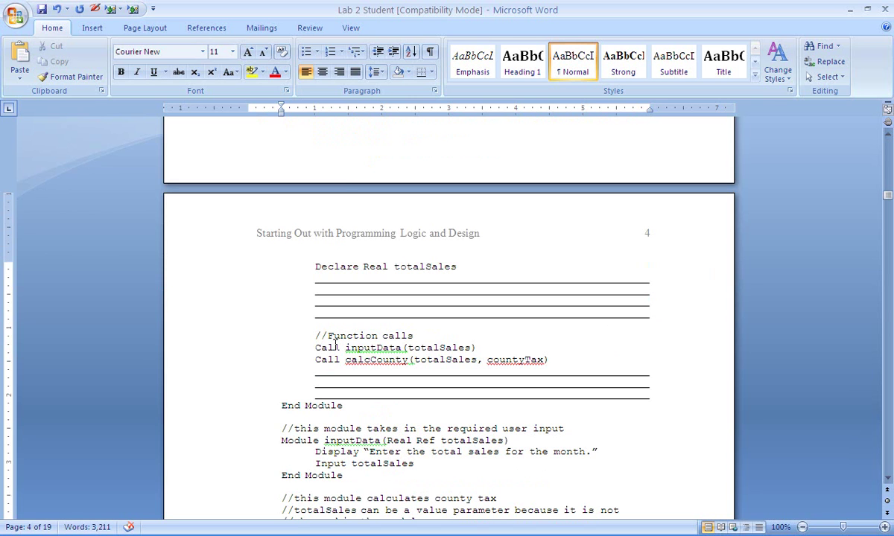
{"action": "scroll", "coordinate": [374, 348], "scroll_direction": "down", "scroll_amount": 1}
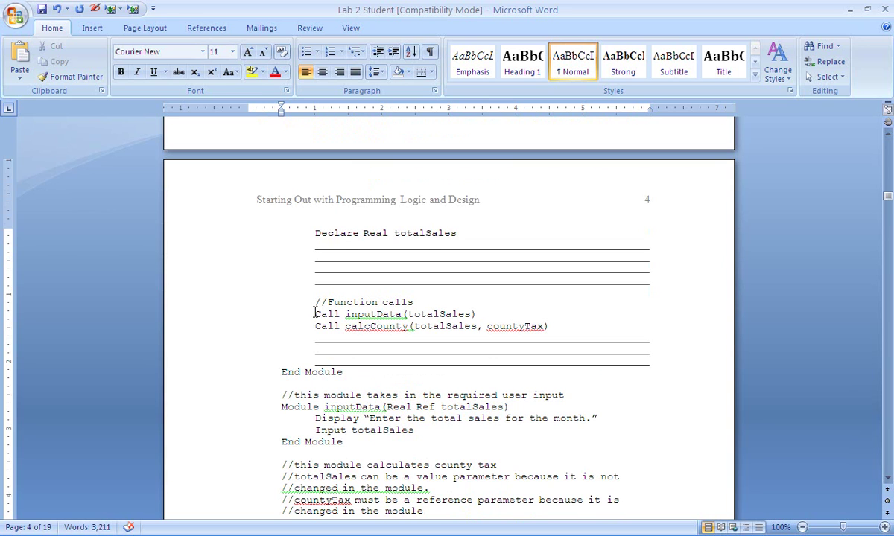
{"action": "left_click_drag", "start_coordinate": [313, 314], "coordinate": [476, 313]}
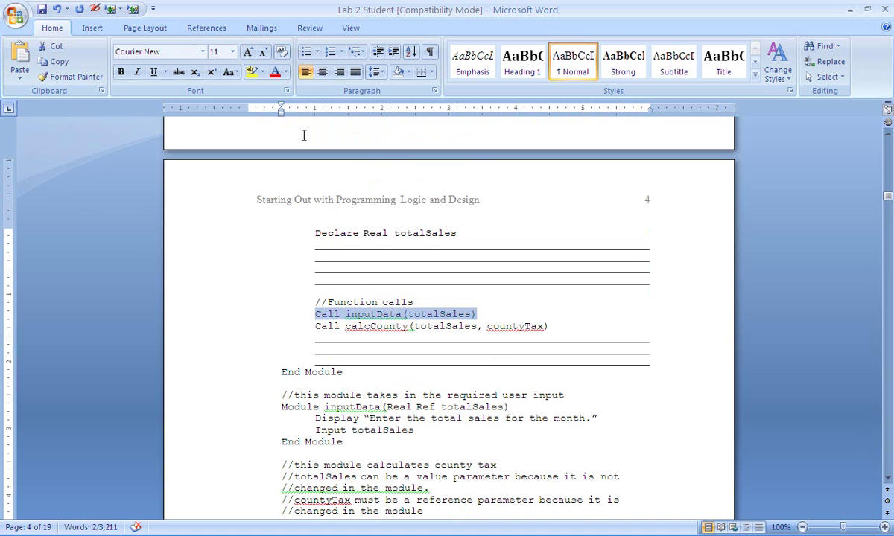
{"action": "left_click", "coordinate": [275, 71]}
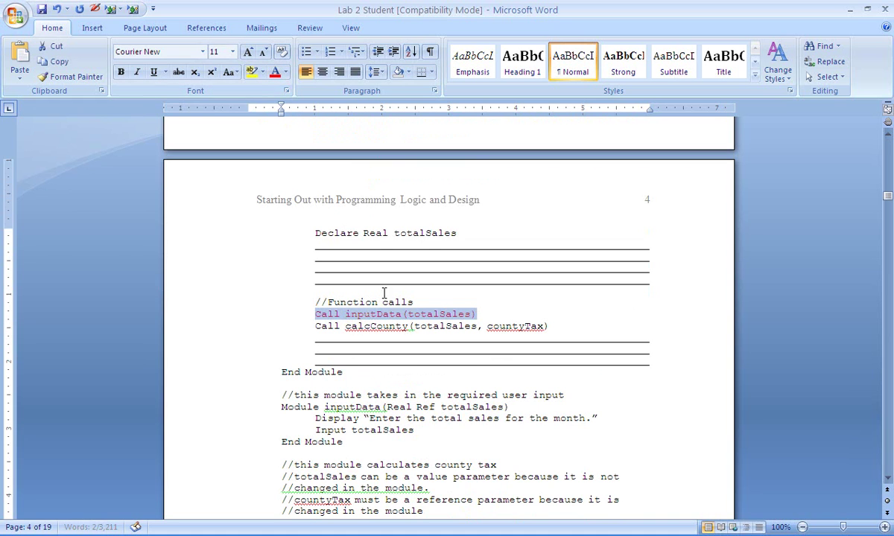
Step: Color the whole inputData module definition red, from its header through End Module
{"action": "left_click_drag", "start_coordinate": [343, 442], "coordinate": [279, 406]}
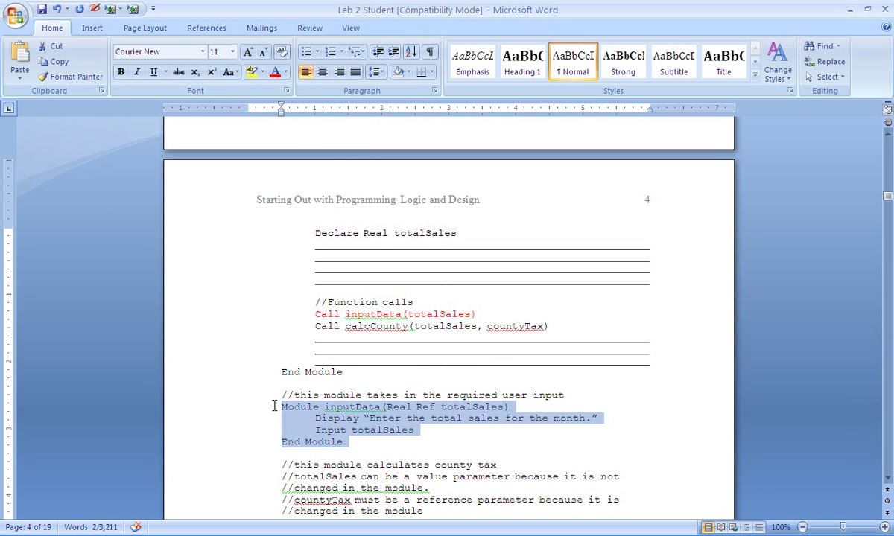
{"action": "left_click", "coordinate": [277, 71]}
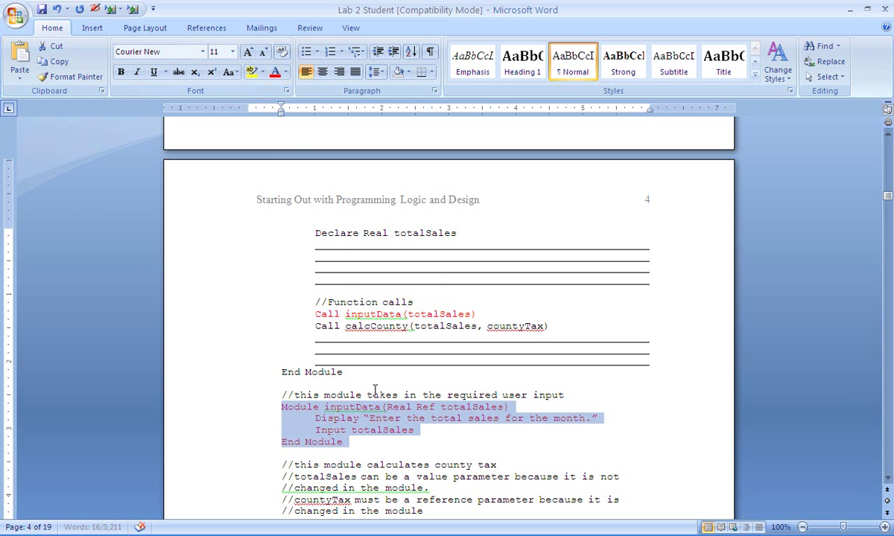
{"action": "left_click", "coordinate": [384, 419]}
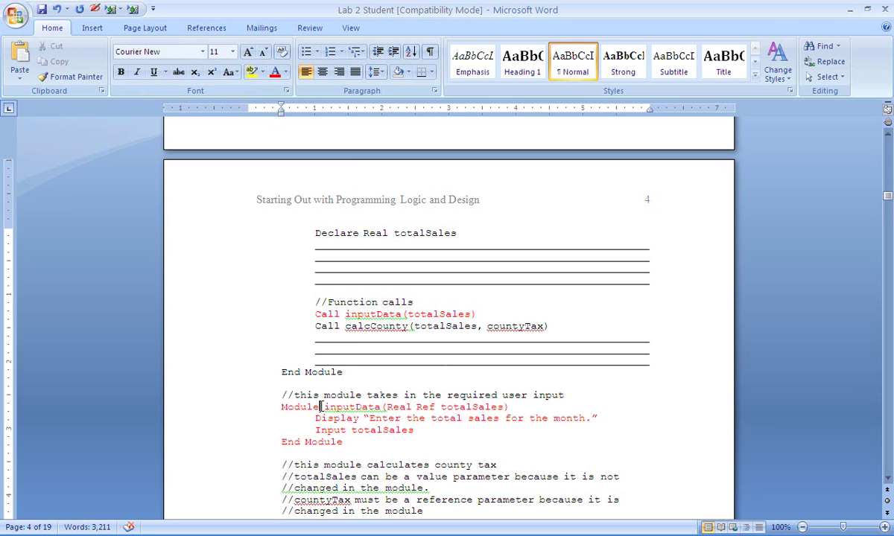
Step: Compare the argument in the inputData call with the module's Real Ref parameter and examine the module's Display and Input lines
{"action": "left_click_drag", "start_coordinate": [322, 407], "coordinate": [479, 406]}
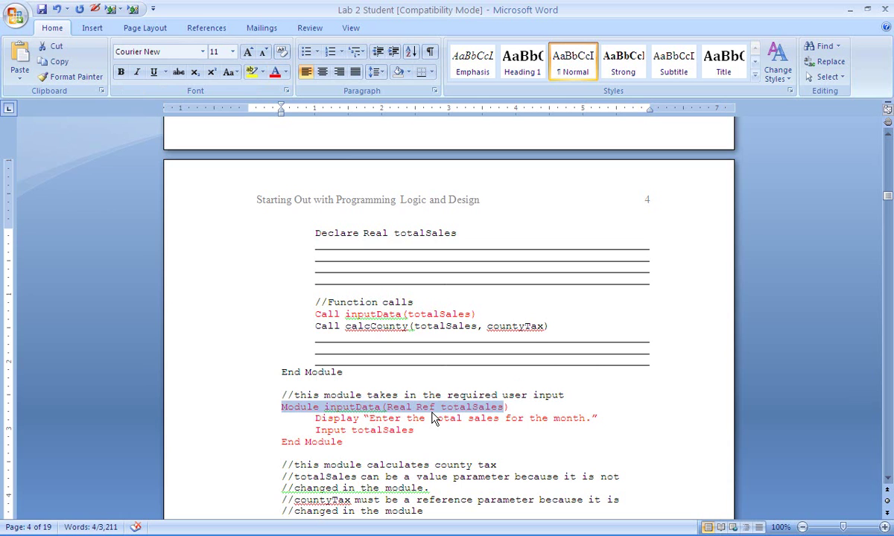
{"action": "left_click", "coordinate": [433, 313]}
{"action": "double_click", "coordinate": [432, 313]}
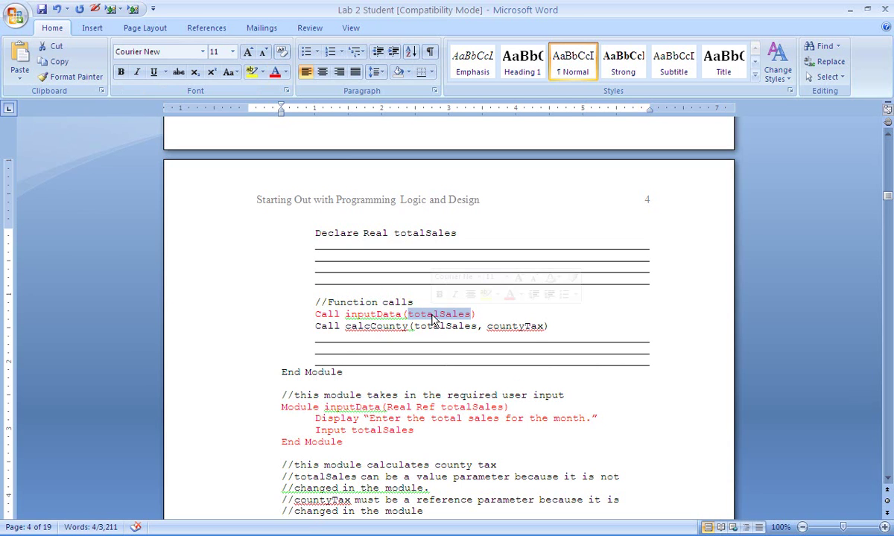
{"action": "double_click", "coordinate": [466, 407]}
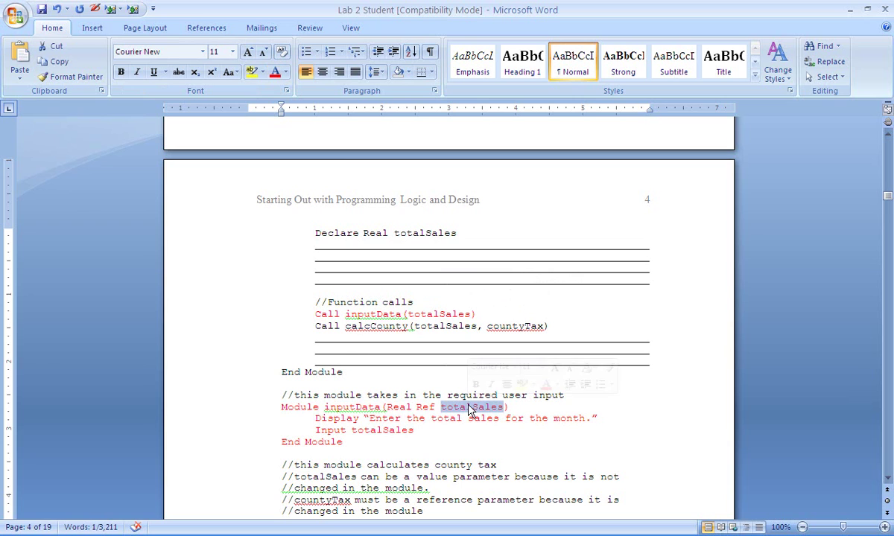
{"action": "left_click", "coordinate": [401, 407]}
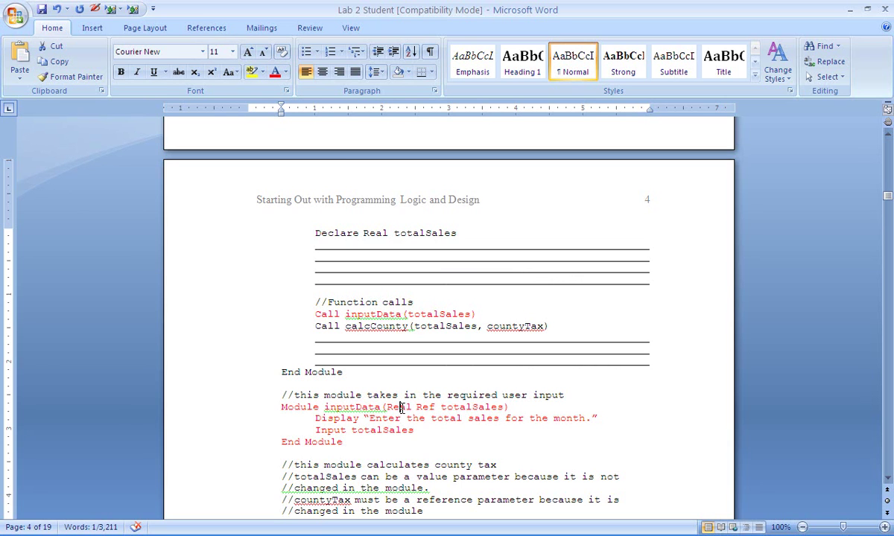
{"action": "double_click", "coordinate": [401, 407]}
{"action": "left_click", "coordinate": [425, 407]}
{"action": "double_click", "coordinate": [423, 407]}
{"action": "left_click_drag", "start_coordinate": [416, 430], "coordinate": [316, 418]}
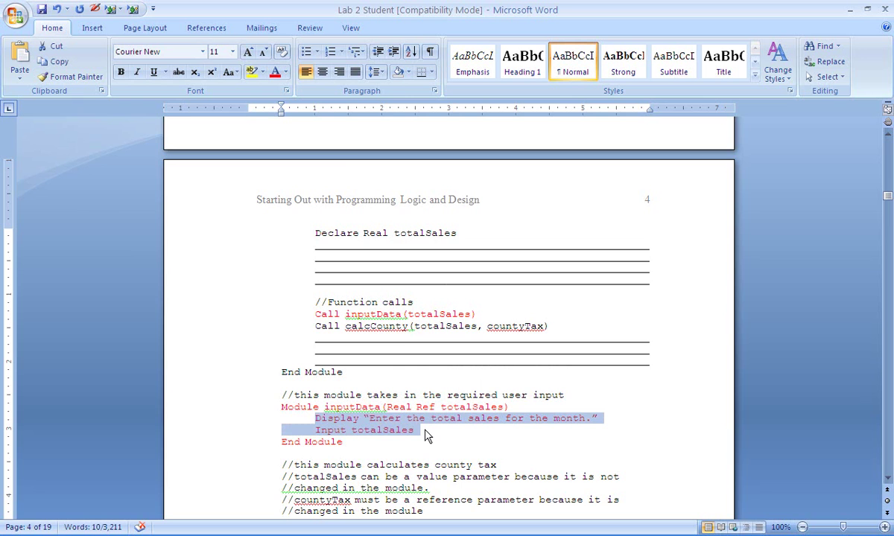
{"action": "scroll", "coordinate": [425, 436], "scroll_direction": "down", "scroll_amount": 1}
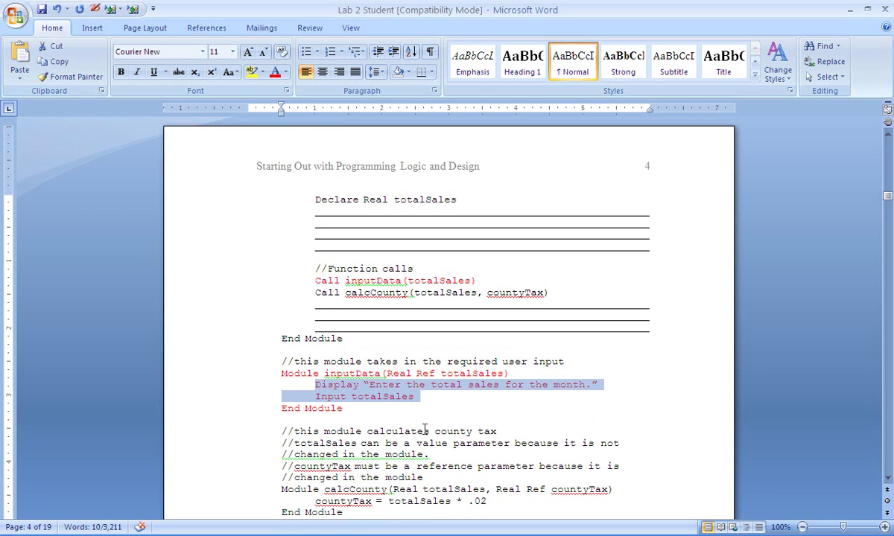
Step: Compare the calcCounty call with its module definition, examining the totalSales value parameter and the countyTax reference parameter
{"action": "triple_click", "coordinate": [364, 293]}
{"action": "scroll", "coordinate": [384, 357], "scroll_direction": "down", "scroll_amount": 2}
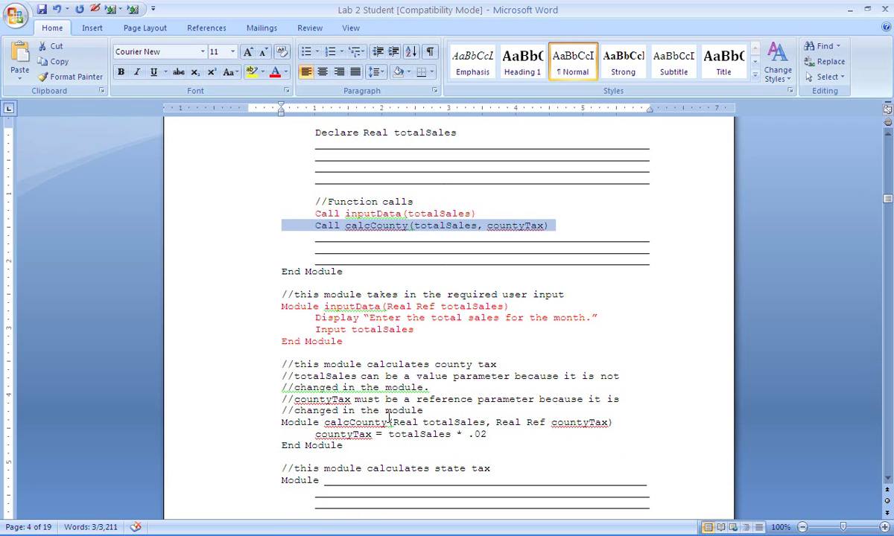
{"action": "left_click_drag", "start_coordinate": [345, 445], "coordinate": [284, 424]}
{"action": "scroll", "coordinate": [415, 350], "scroll_direction": "down", "scroll_amount": 3}
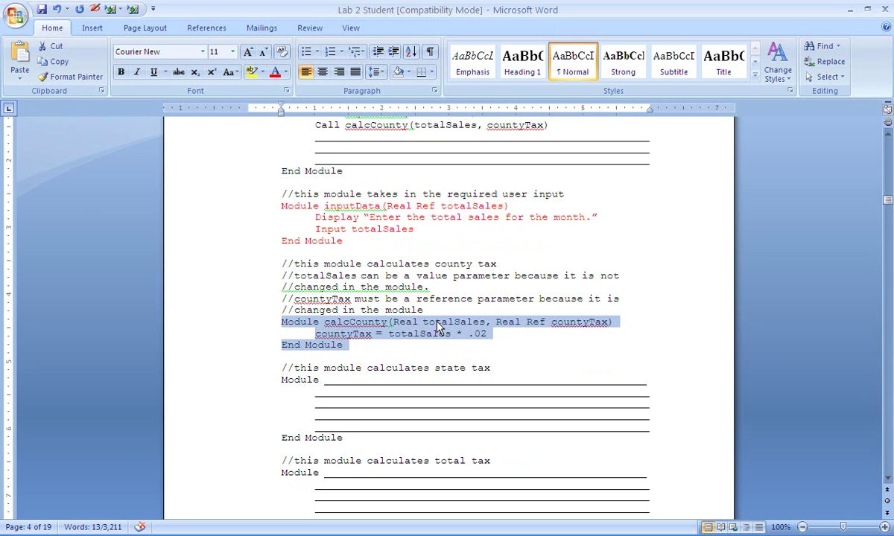
{"action": "left_click", "coordinate": [428, 323]}
{"action": "double_click", "coordinate": [424, 321]}
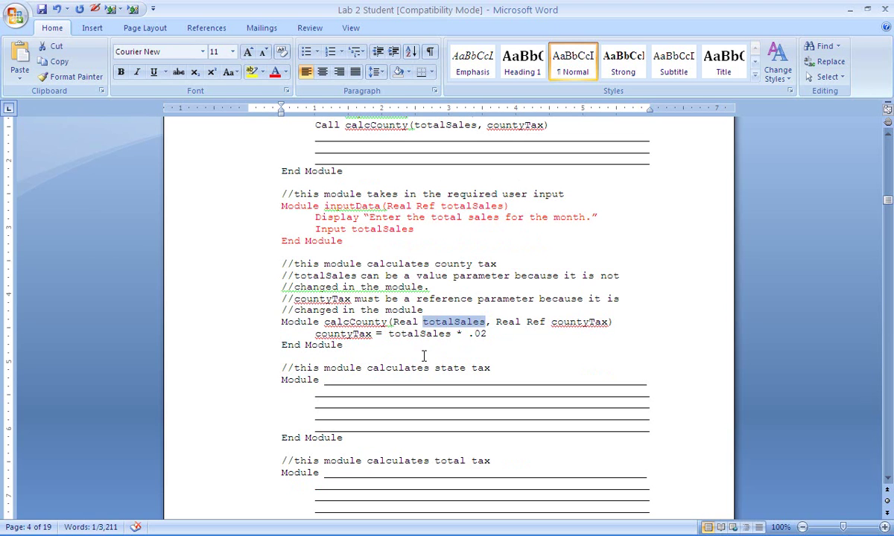
{"action": "double_click", "coordinate": [562, 323]}
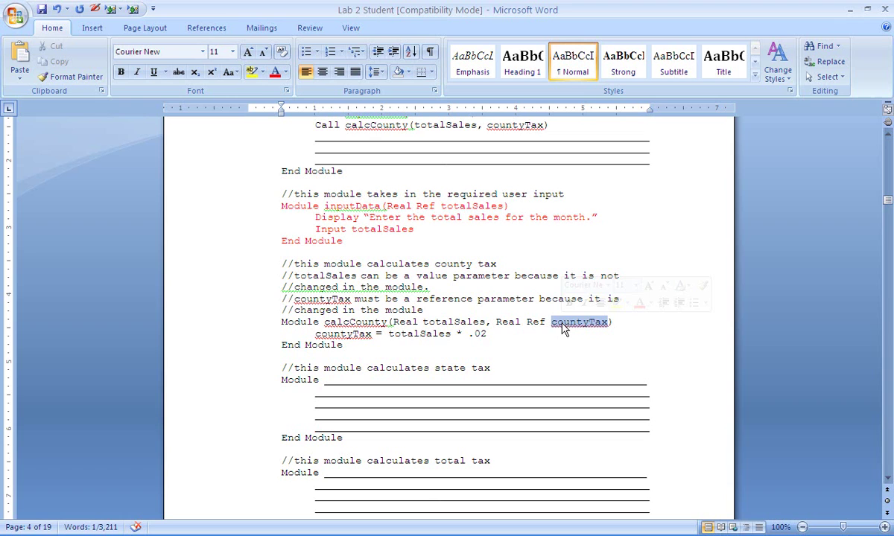
{"action": "double_click", "coordinate": [533, 323]}
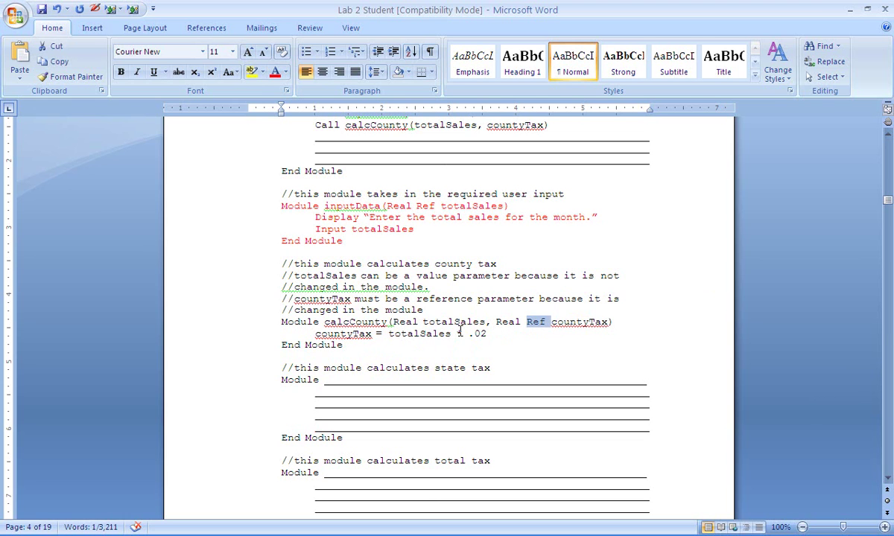
Step: Fill in the state tax module header as "calcState(Real totalSales, Real Ref stateTax)"
{"action": "left_click", "coordinate": [362, 382]}
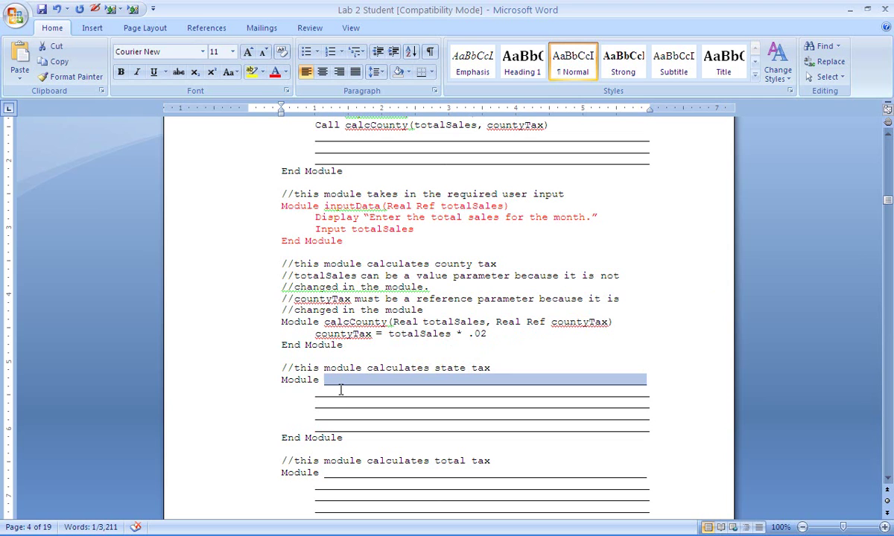
{"action": "type", "text": "ca"}
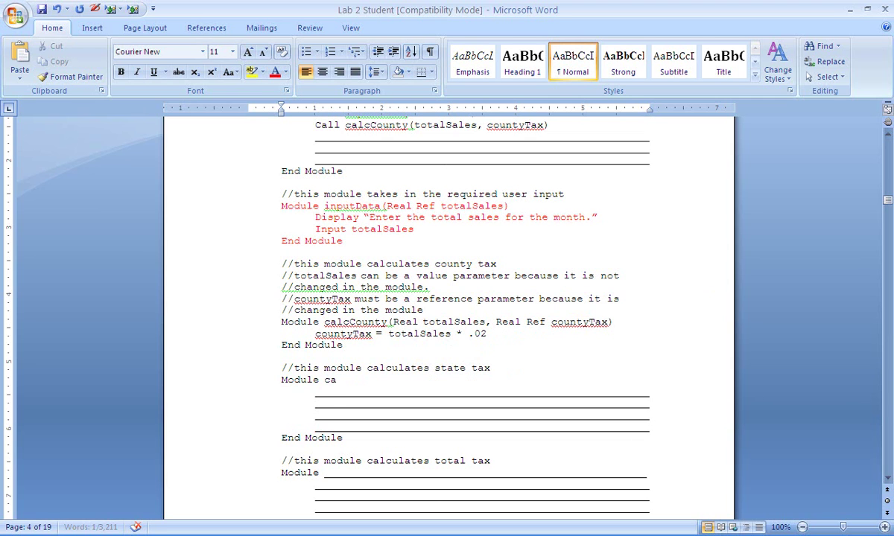
{"action": "type", "text": "lcState("}
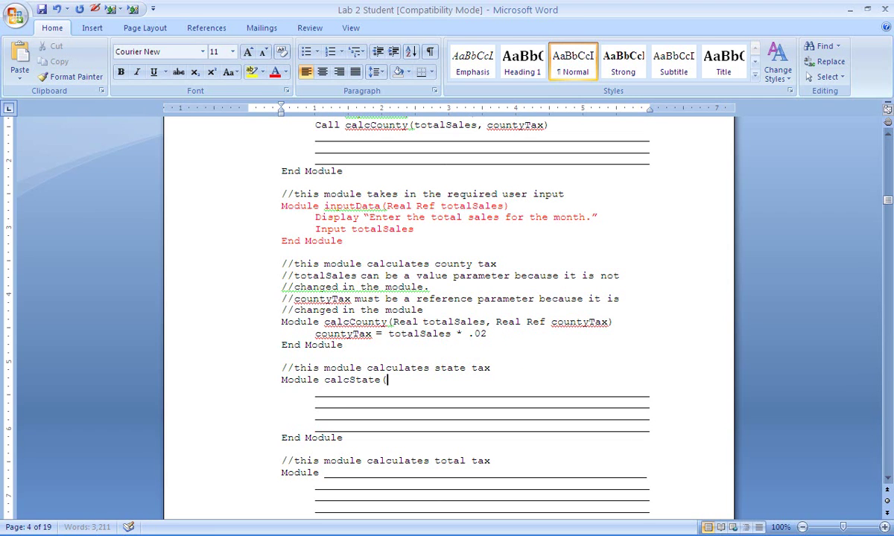
{"action": "type", "text": "Real totalSales, "}
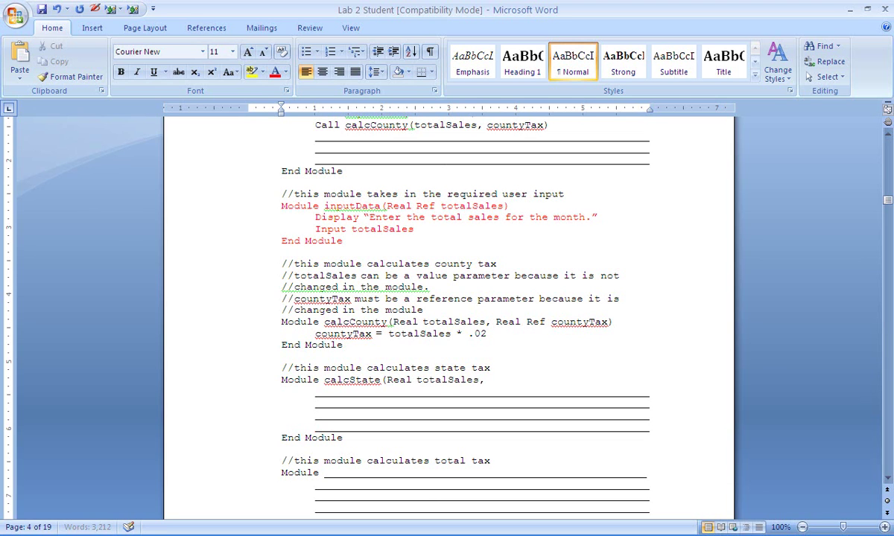
{"action": "type", "text": "Real"}
{"action": "type", "text": " Ref state"}
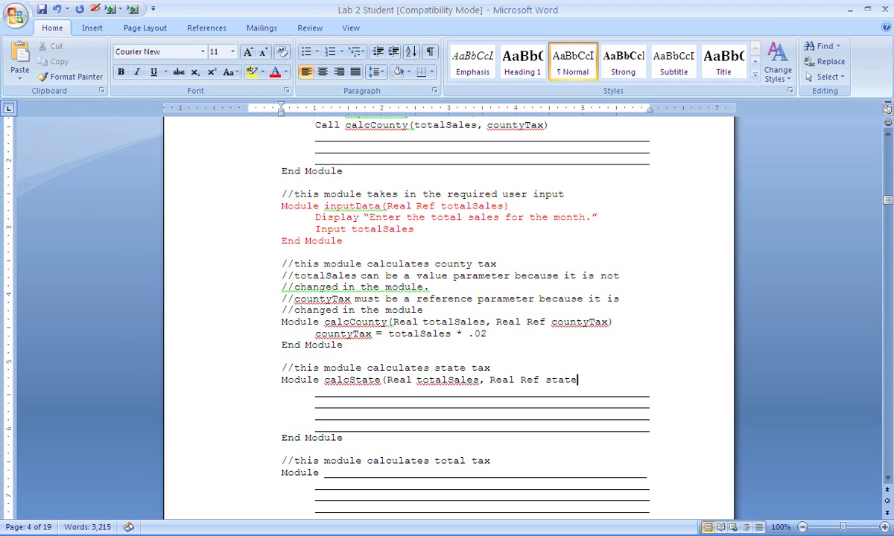
{"action": "type", "text": "Tax)"}
{"action": "double_click", "coordinate": [523, 379]}
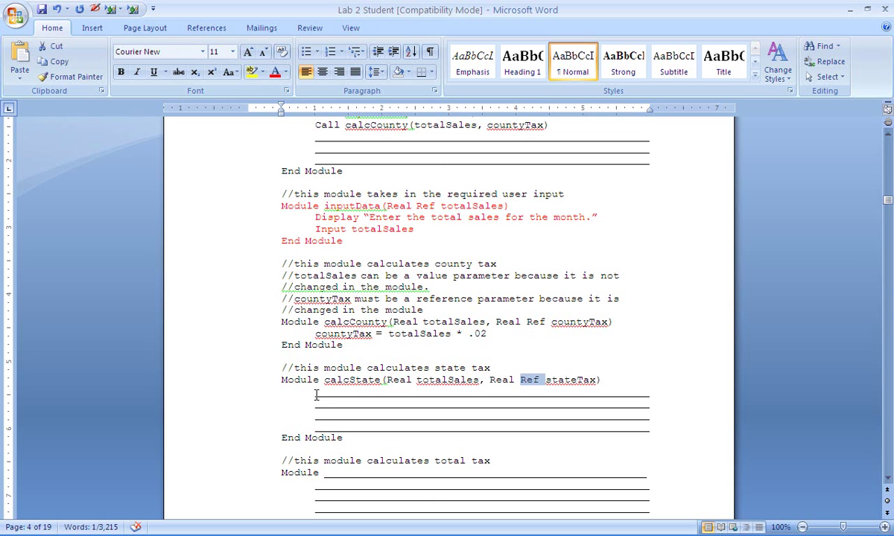
Step: Examine the blank body lines of the calcState module and the blank call line below the calcCounty call
{"action": "left_click_drag", "start_coordinate": [315, 393], "coordinate": [408, 424]}
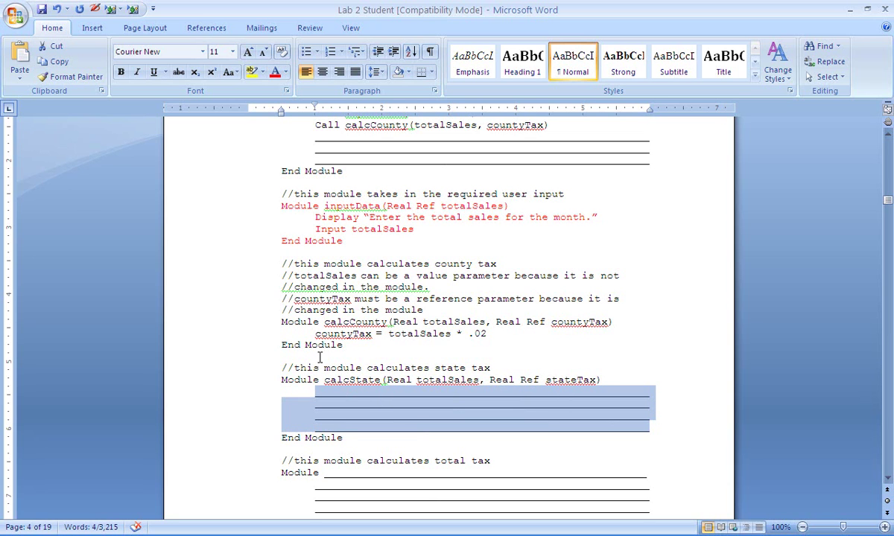
{"action": "left_click", "coordinate": [353, 408]}
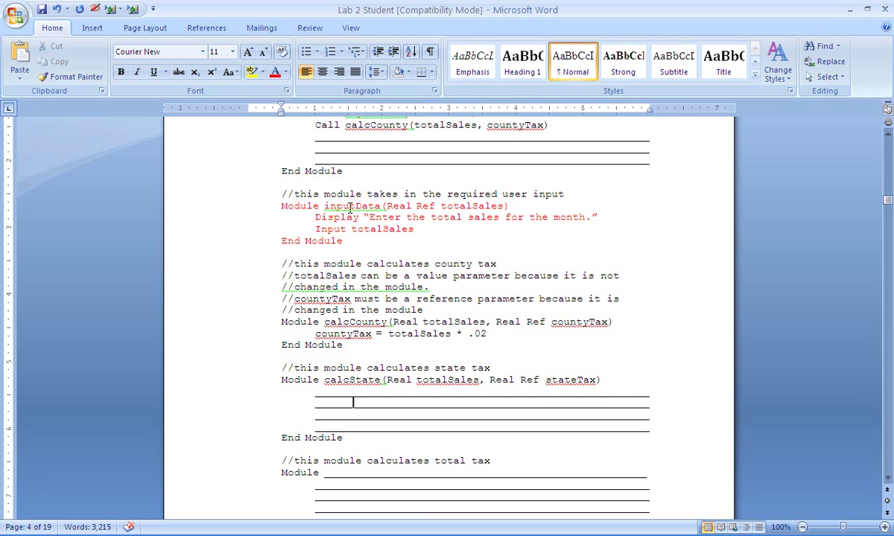
{"action": "double_click", "coordinate": [345, 141]}
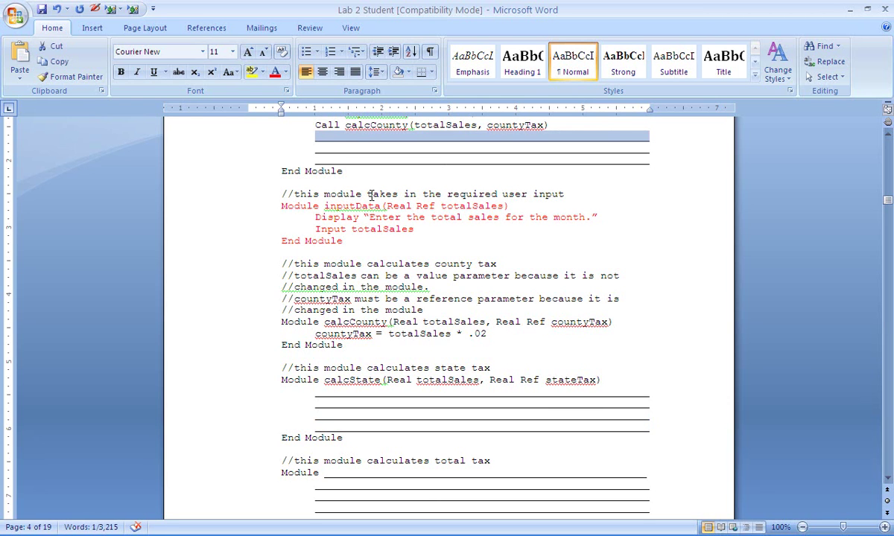
Step: Fill in the total tax module header as "calcTotal(Real Ref totalTax, Real stateTax, Real countyTax)"
{"action": "scroll", "coordinate": [372, 295], "scroll_direction": "down", "scroll_amount": 1}
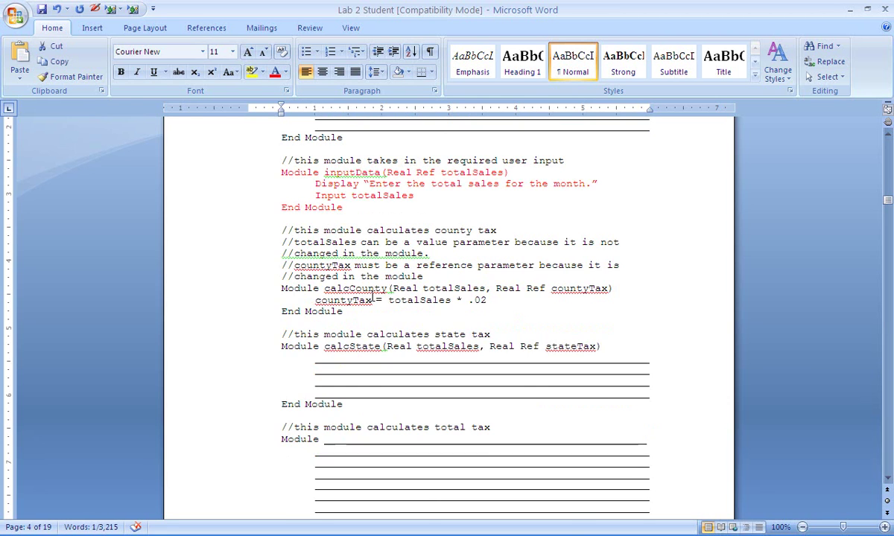
{"action": "left_click", "coordinate": [437, 440]}
{"action": "double_click", "coordinate": [437, 440]}
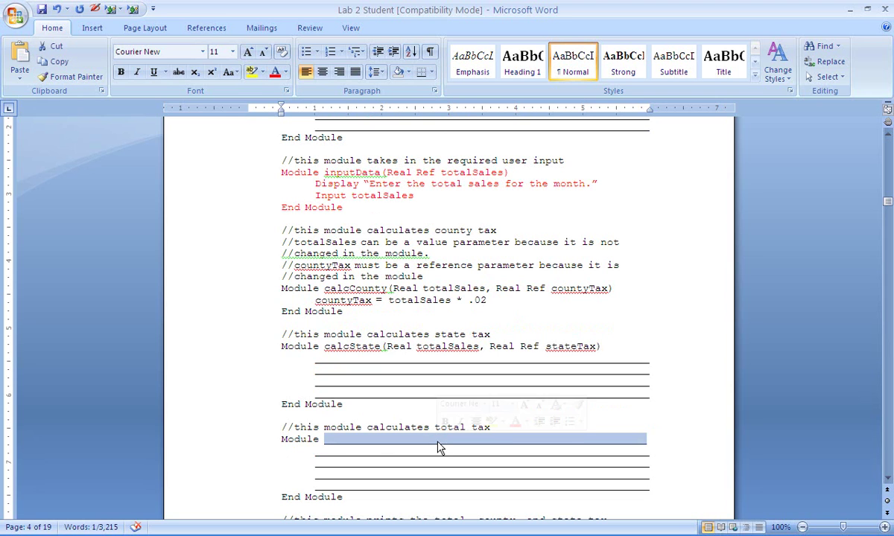
{"action": "type", "text": "calcT"}
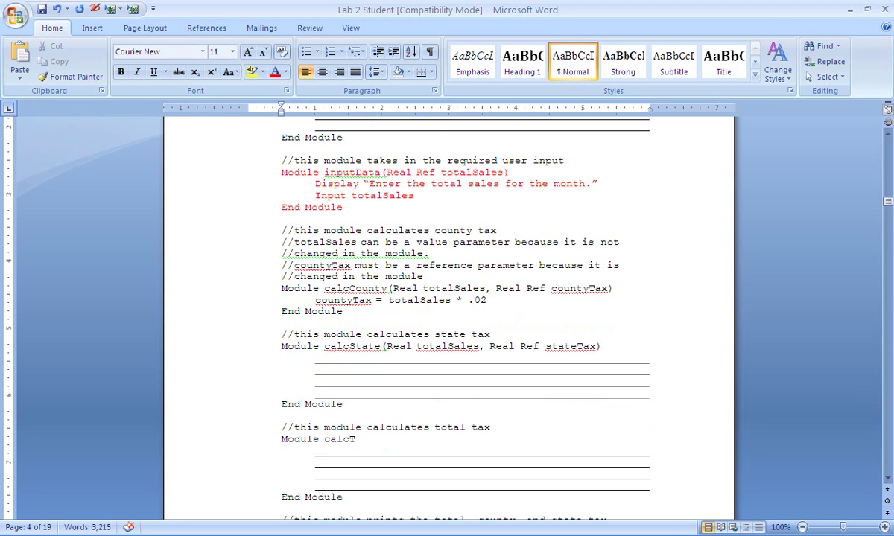
{"action": "type", "text": "ootal(r"}
{"action": "key", "text": "BackSpace"}
{"action": "type", "text": "Real "}
{"action": "type", "text": "R"}
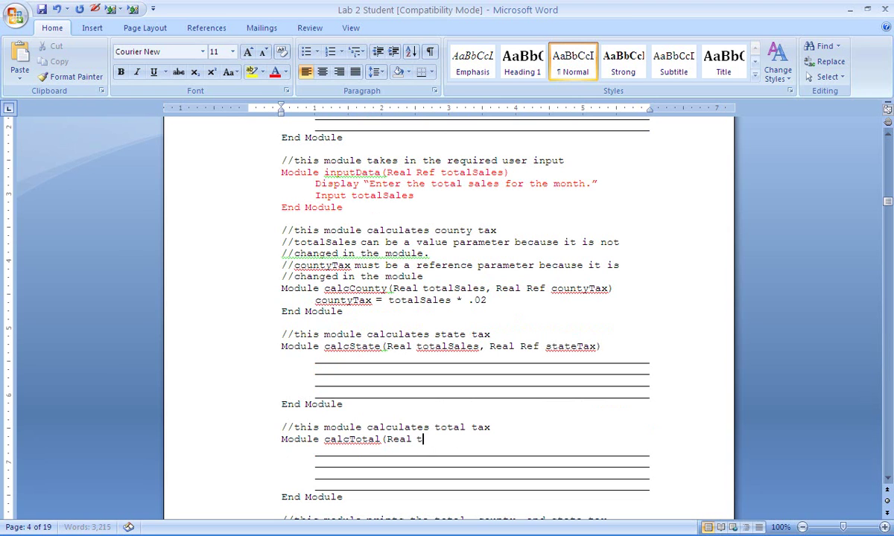
{"action": "type", "text": "ef totalTax"}
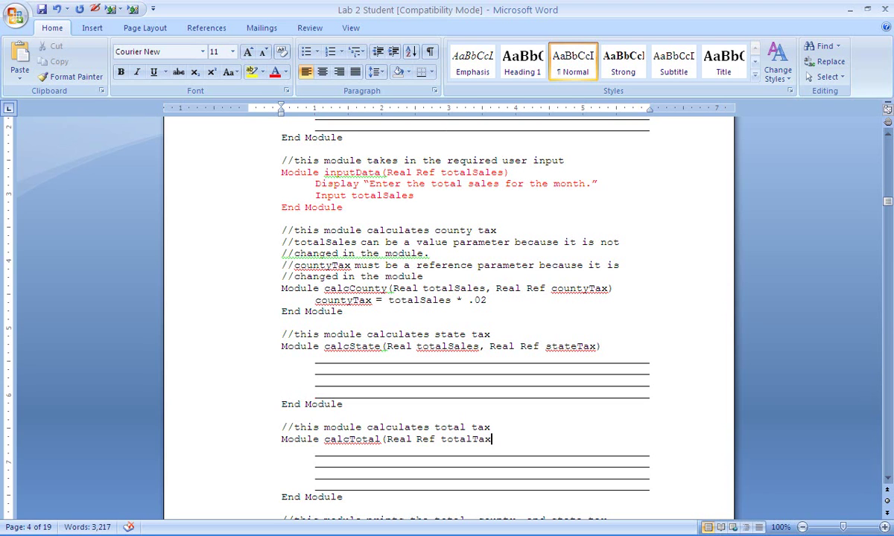
{"action": "type", "text": ", Real s"}
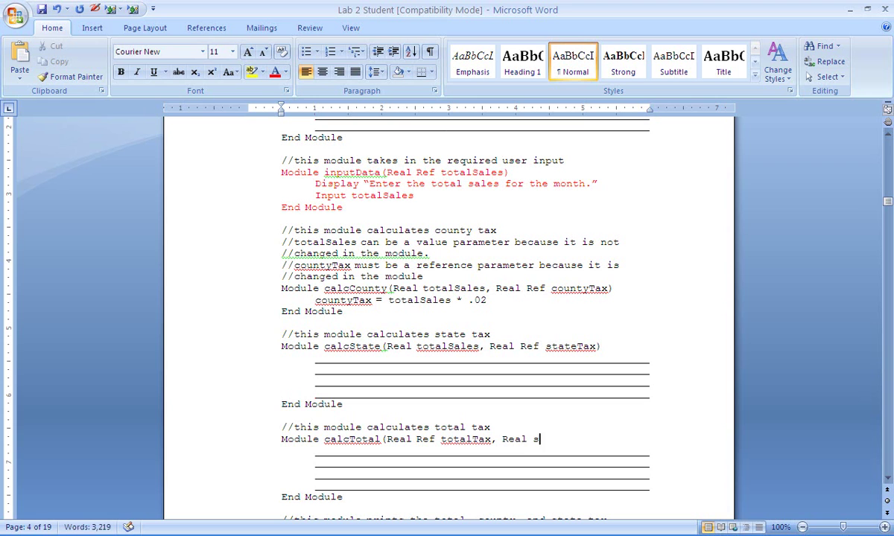
{"action": "type", "text": "tateTax, Rea"}
{"action": "type", "text": "l county"}
{"action": "type", "text": "Ta"}
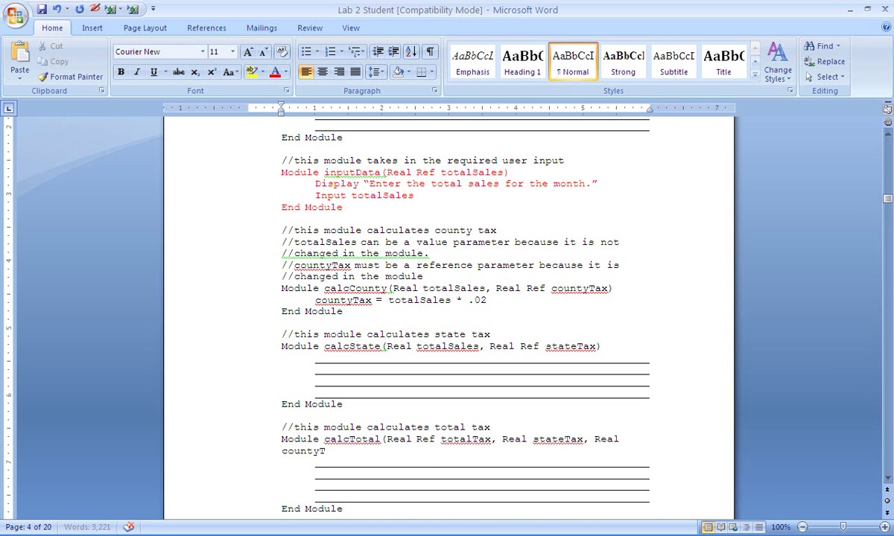
{"action": "type", "text": "x)"}
Step: Examine the blank lines in the calcTotal and print modules, and the function calls with their remaining blanks in the main module
{"action": "scroll", "coordinate": [458, 425], "scroll_direction": "down", "scroll_amount": 1}
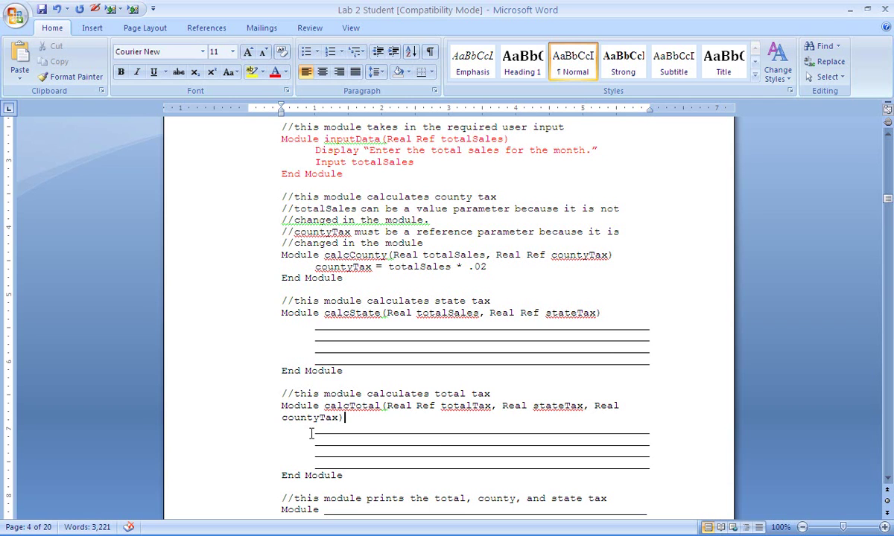
{"action": "left_click_drag", "start_coordinate": [285, 435], "coordinate": [368, 460]}
{"action": "scroll", "coordinate": [368, 460], "scroll_direction": "down", "scroll_amount": 3}
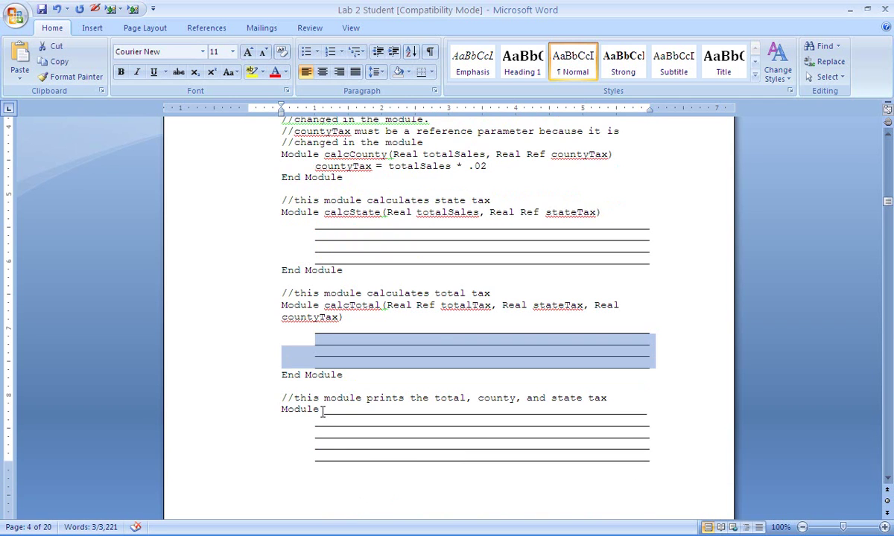
{"action": "left_click_drag", "start_coordinate": [322, 412], "coordinate": [364, 444]}
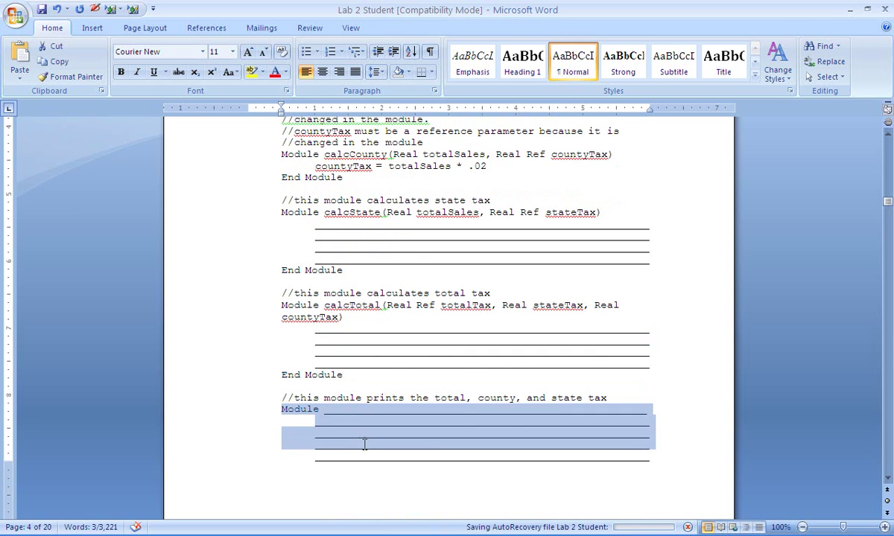
{"action": "left_click", "coordinate": [340, 415]}
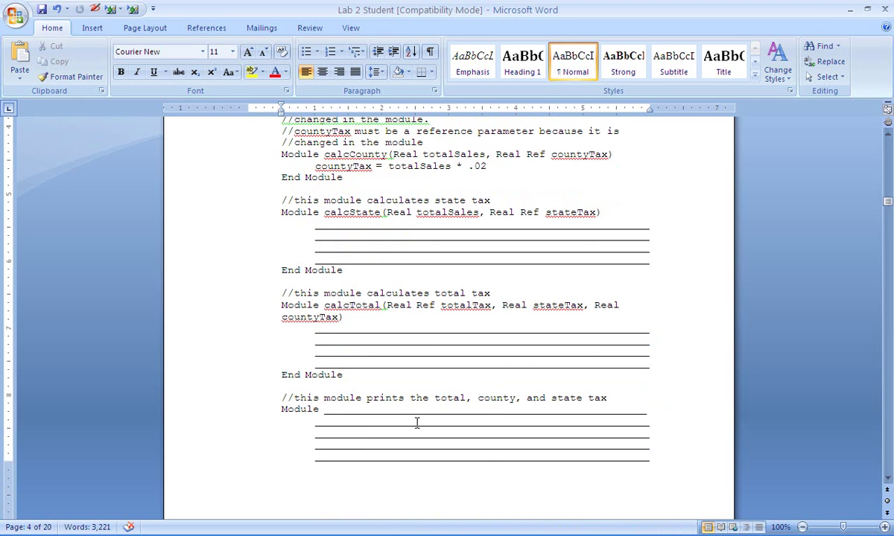
{"action": "scroll", "coordinate": [417, 422], "scroll_direction": "up", "scroll_amount": 5}
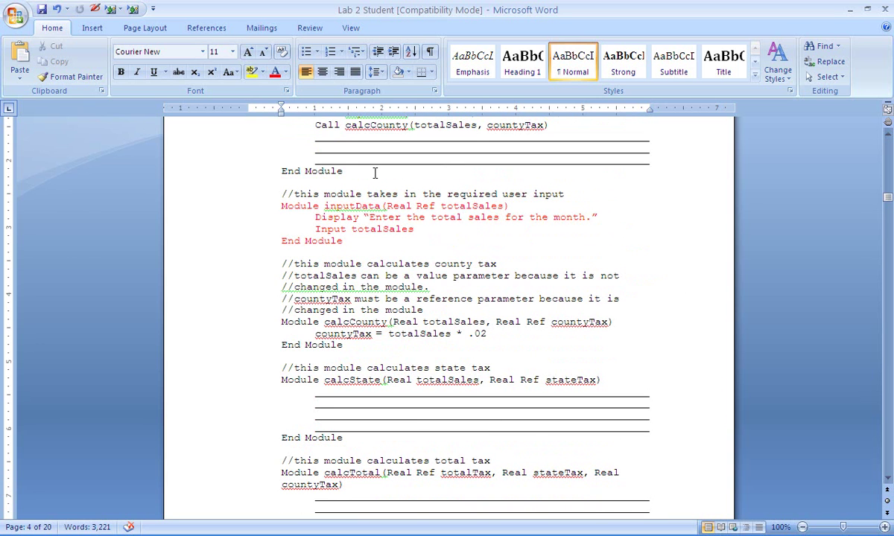
{"action": "triple_click", "coordinate": [373, 149]}
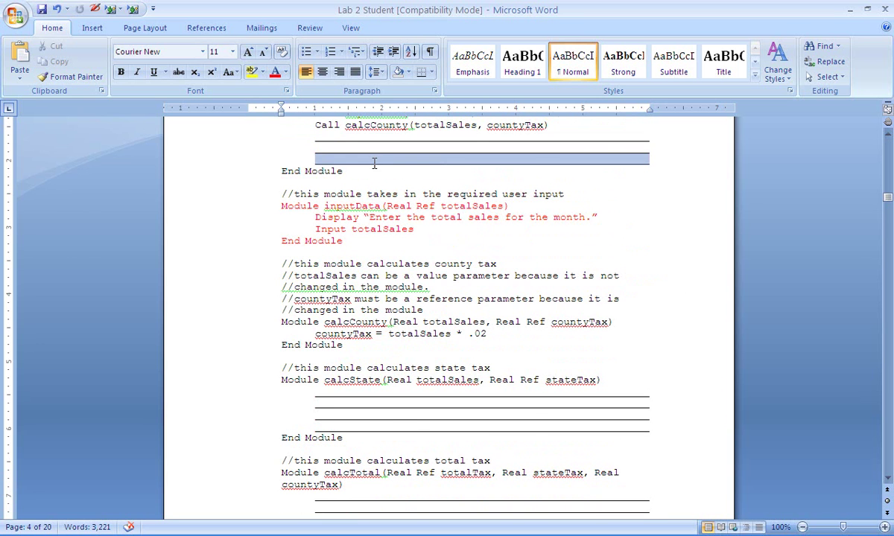
{"action": "type", "text": "Call calcCounty(totalSales, countyTax)"}
{"action": "scroll", "coordinate": [381, 199], "scroll_direction": "up", "scroll_amount": 3}
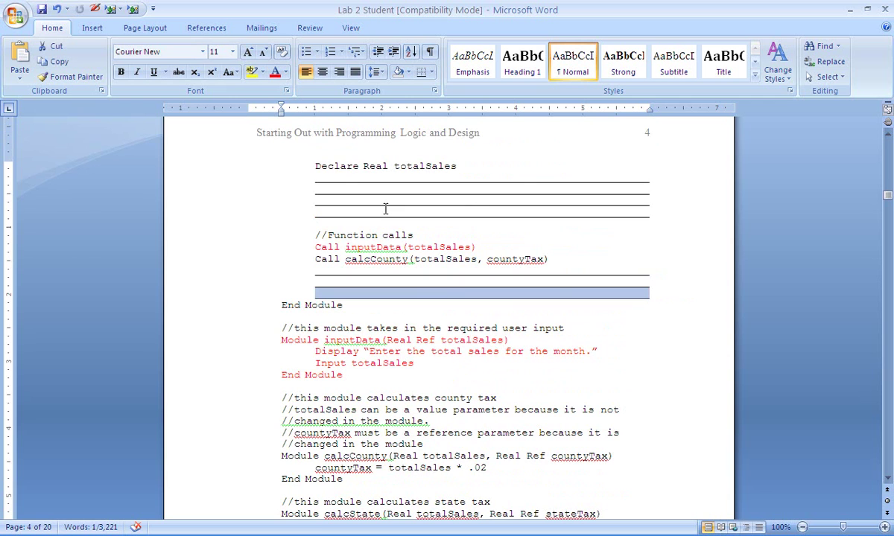
{"action": "left_click", "coordinate": [318, 249]}
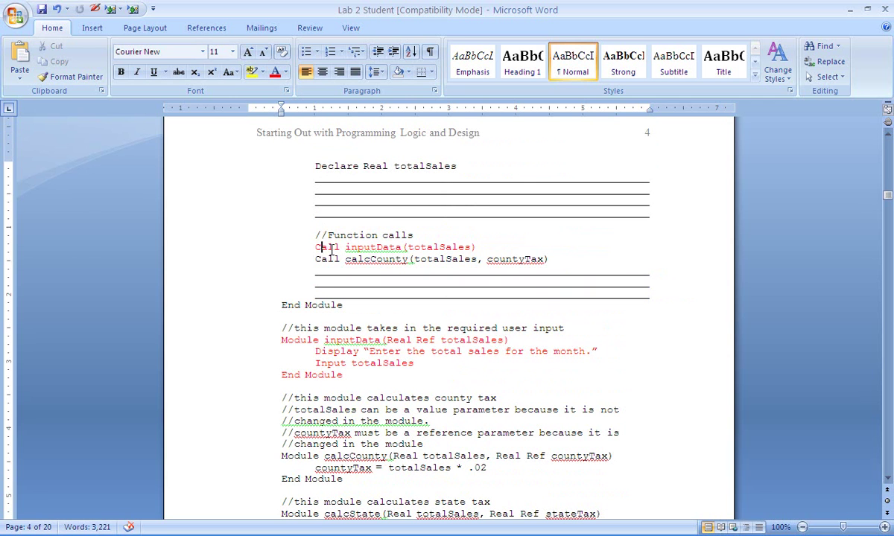